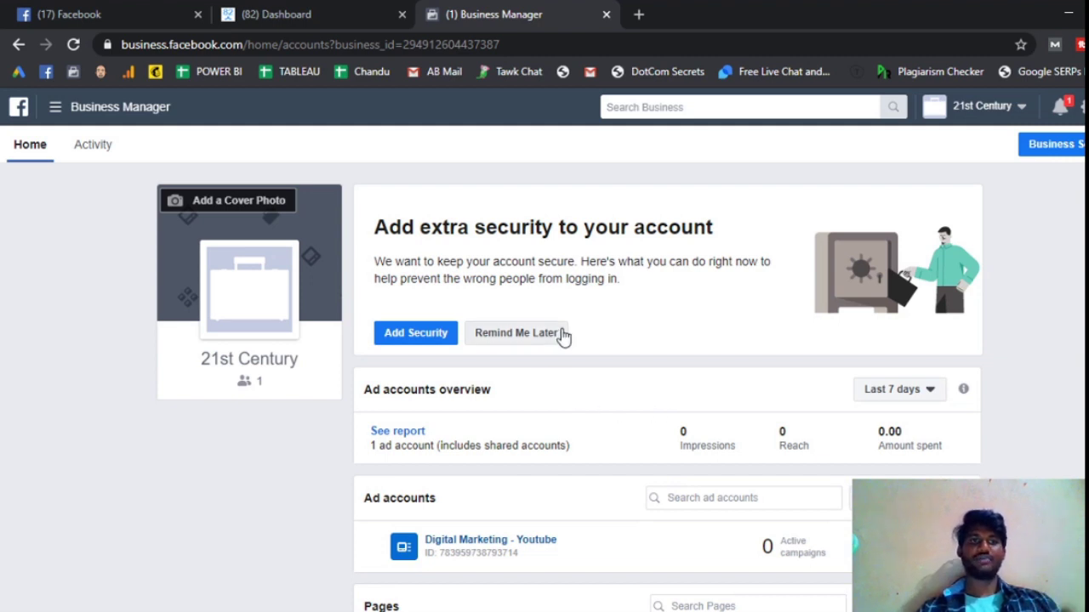
- Open the Digital Marketing - Youtube ad account from the Ad accounts list in Ads Manager
scroll(648, 337, "down", 3)
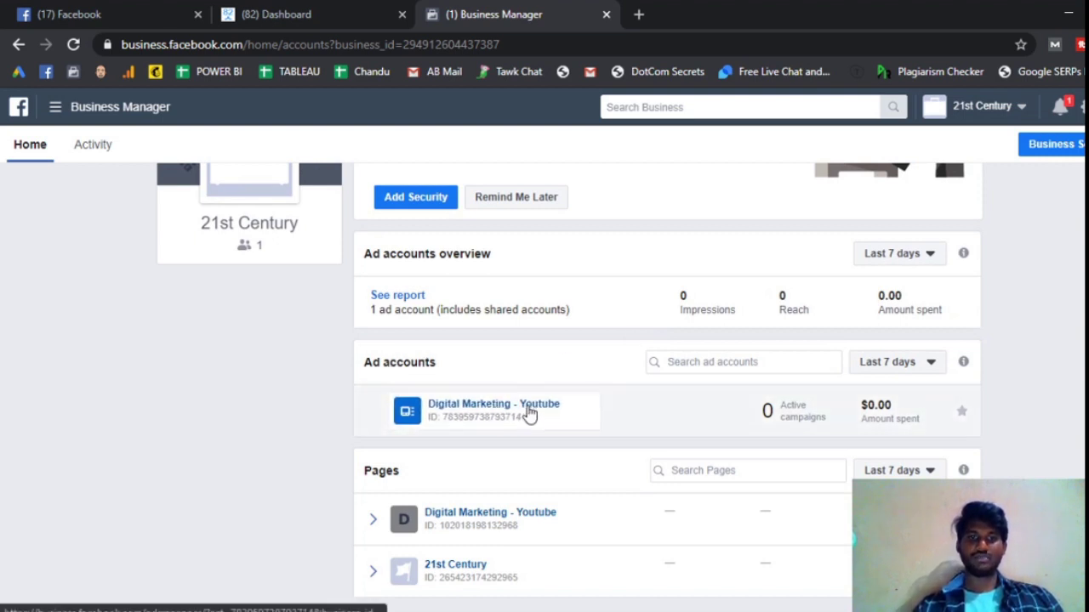
left_click(500, 413)
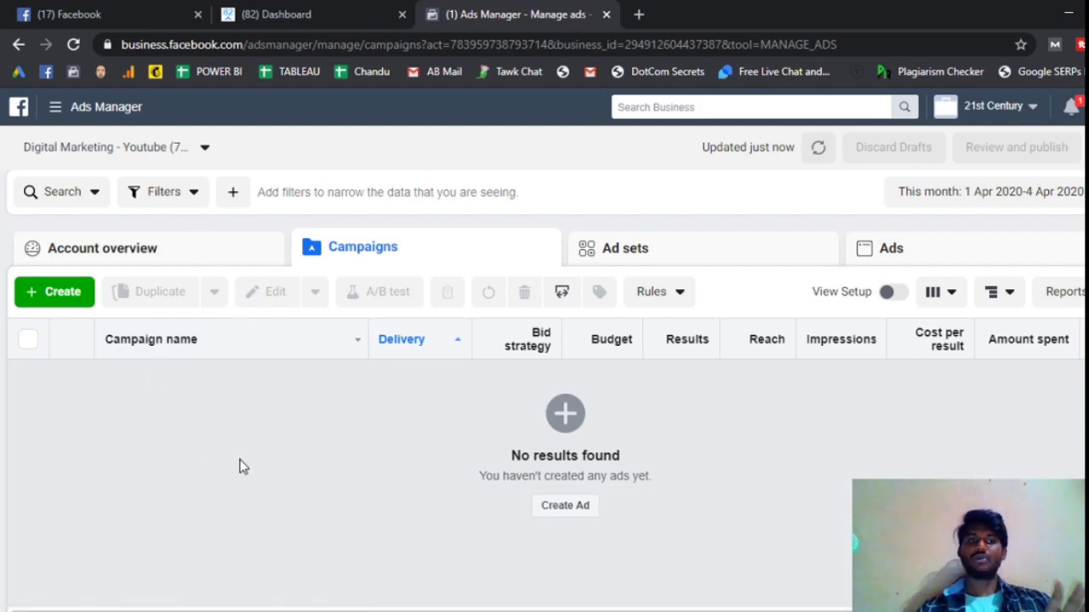
- Look through the empty Account overview, Campaigns, Ad sets and Ads views
left_click(192, 252)
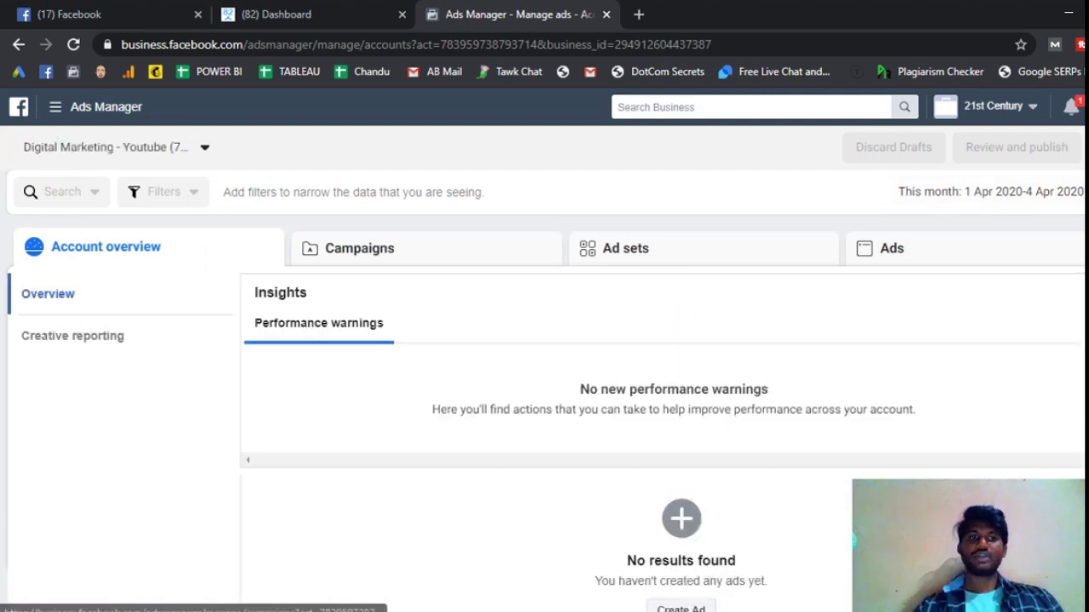
left_click(464, 252)
left_click(662, 254)
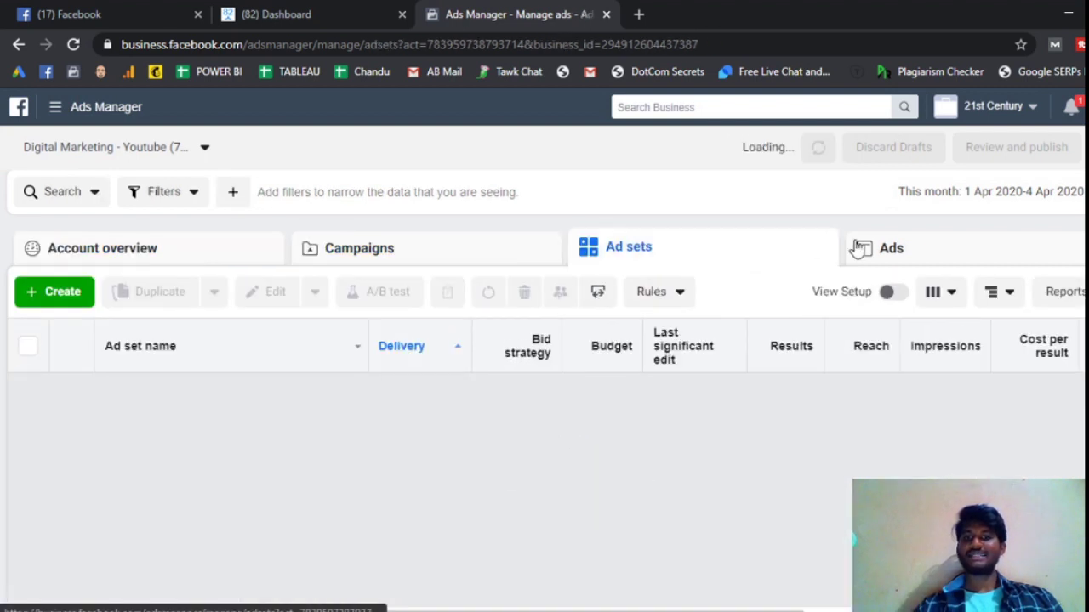
left_click(900, 251)
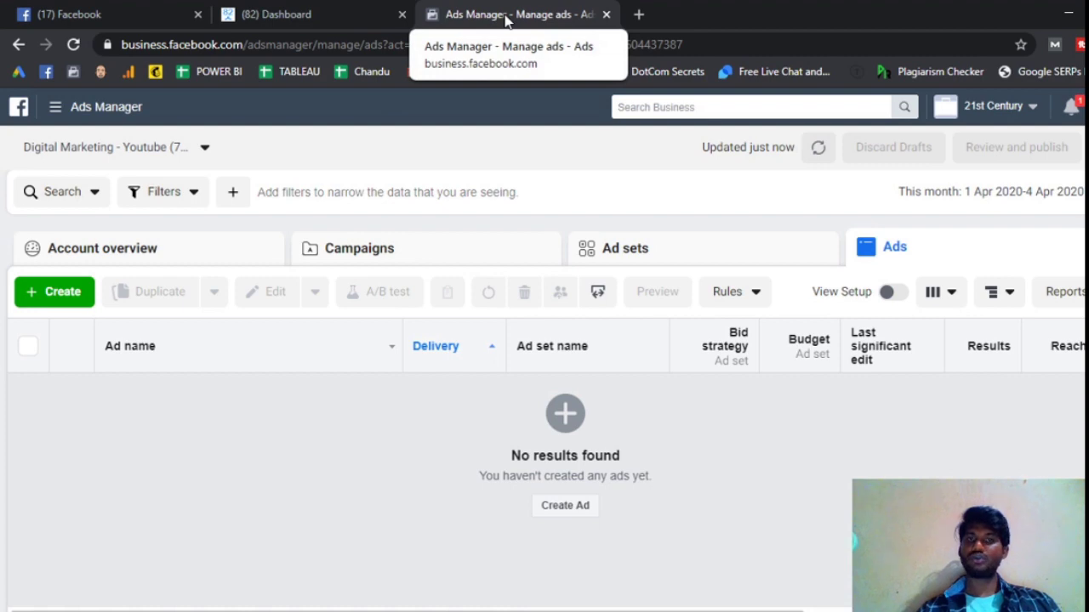
- Go to Business Settings through the Ads Manager business tools menu
left_click(639, 14)
left_click(538, 28)
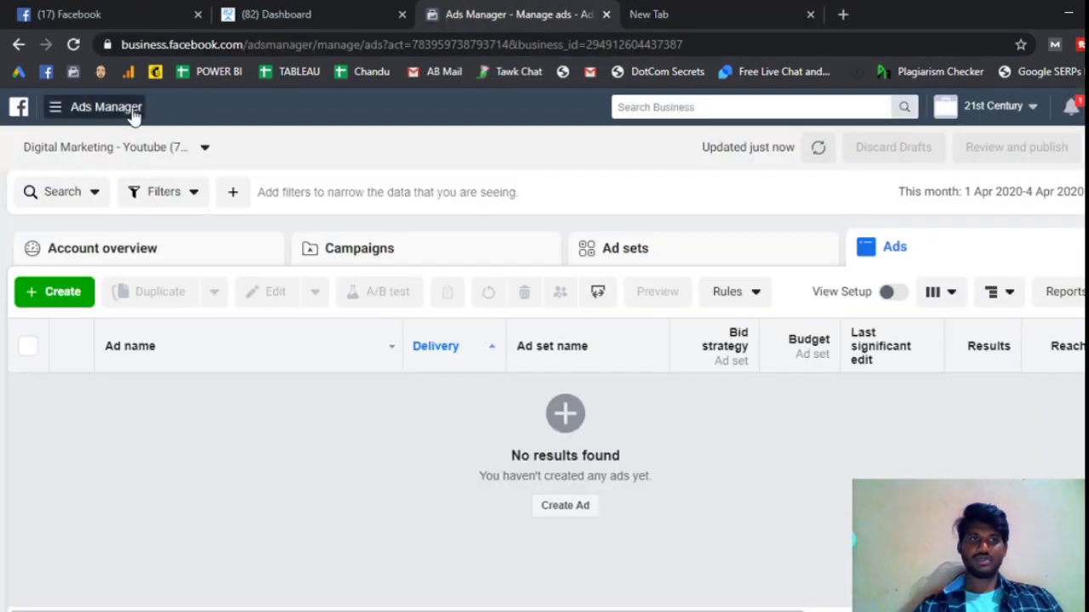
left_click(132, 112)
left_click(949, 224)
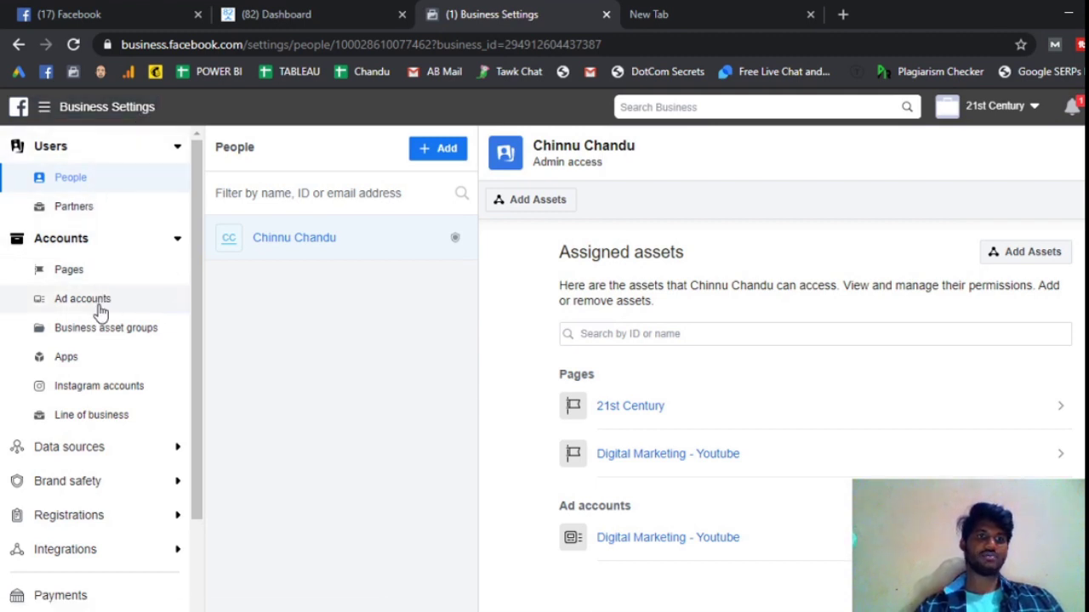
- Review the admin's assigned Pages and ad account, trying the Assign assets dialog twice
scroll(107, 304, "down", 2)
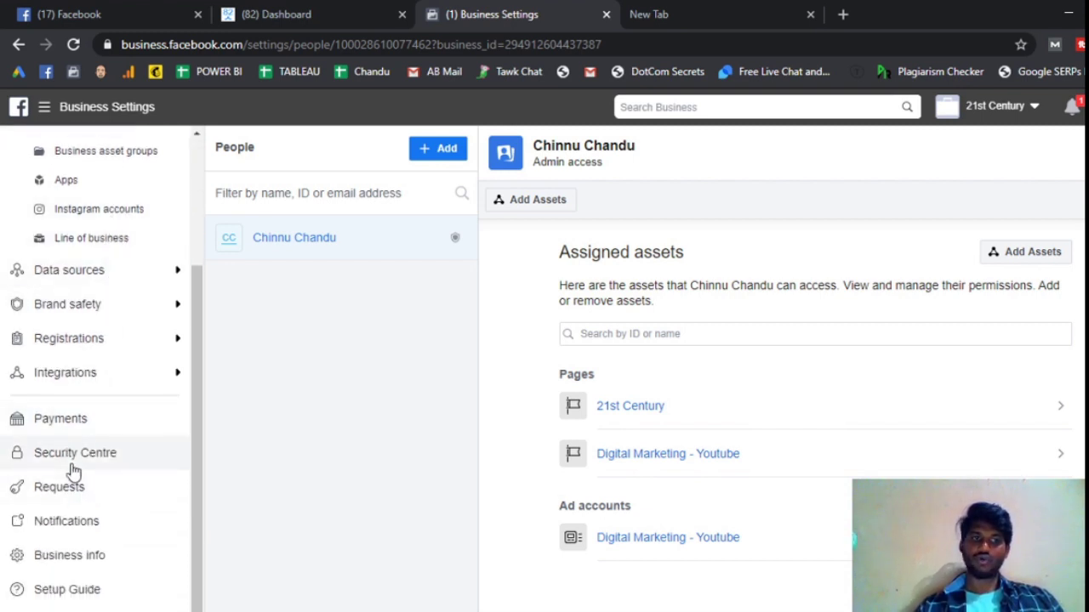
scroll(107, 397, "up", 2)
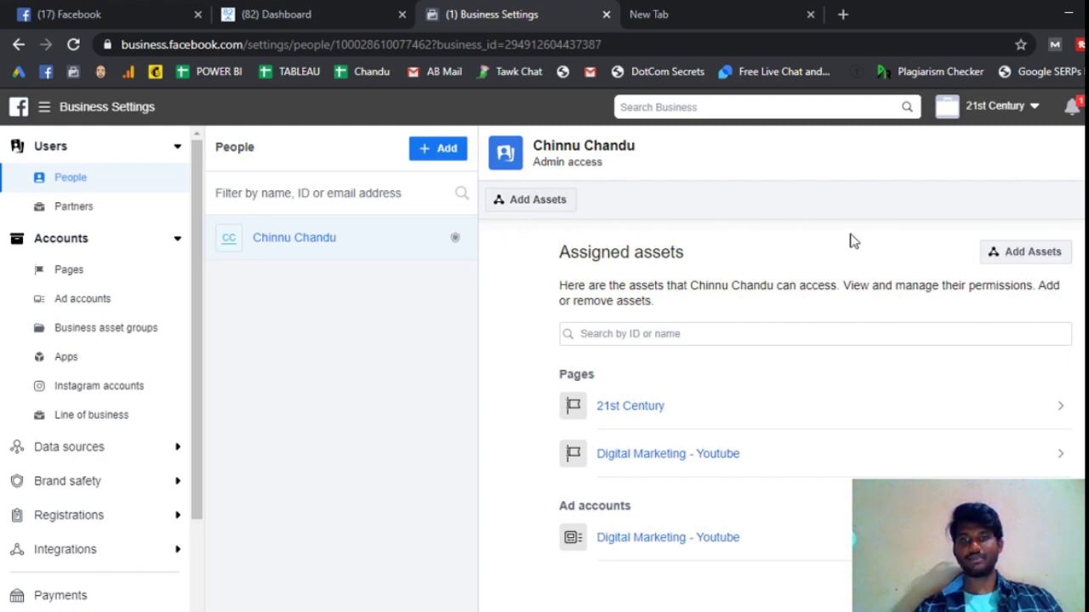
left_click(1020, 254)
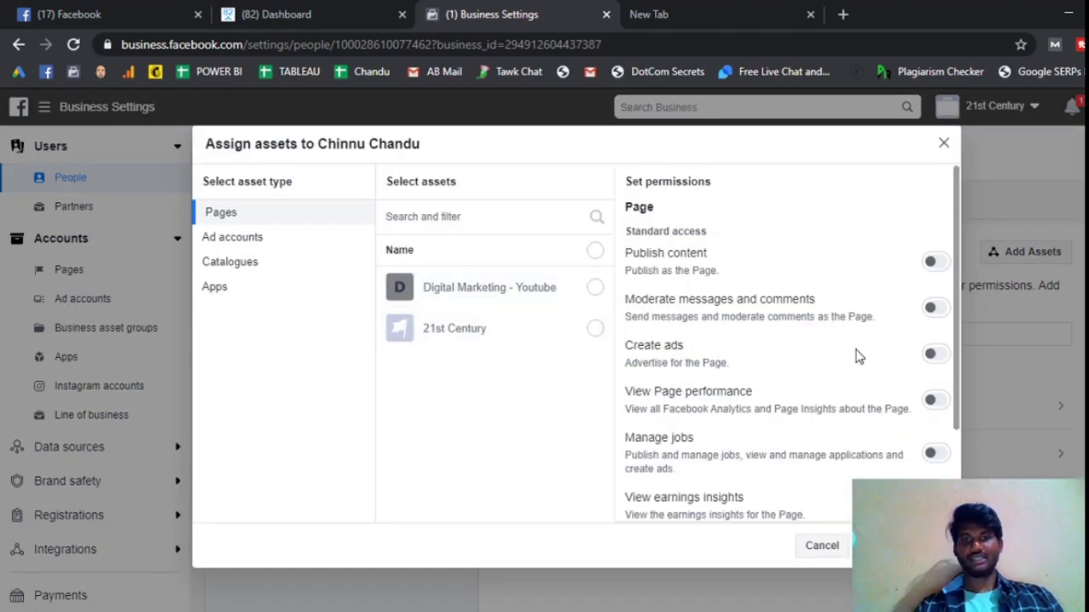
left_click(943, 144)
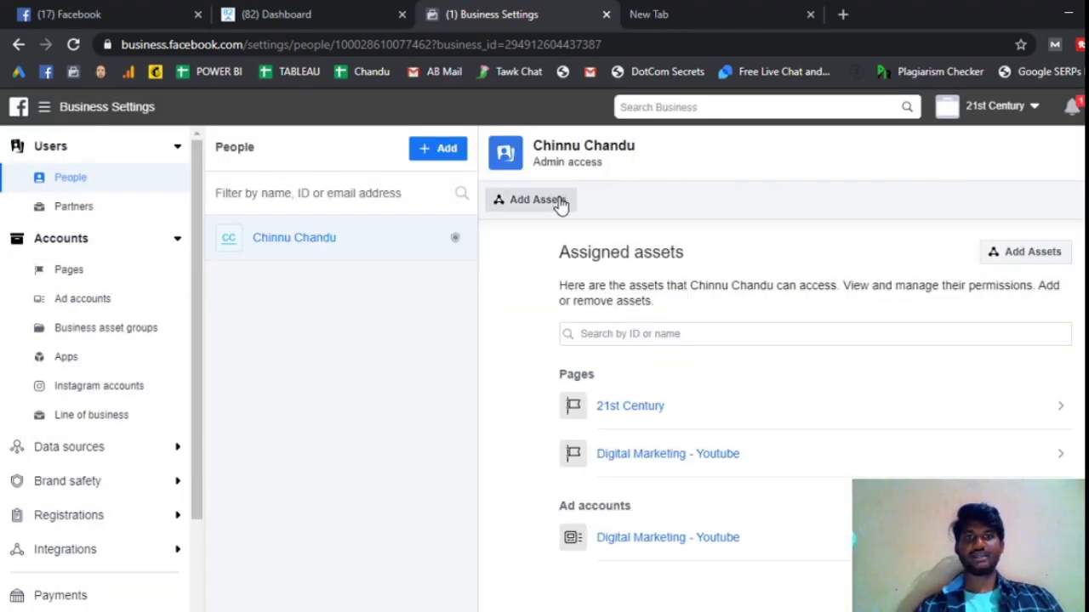
left_click(559, 204)
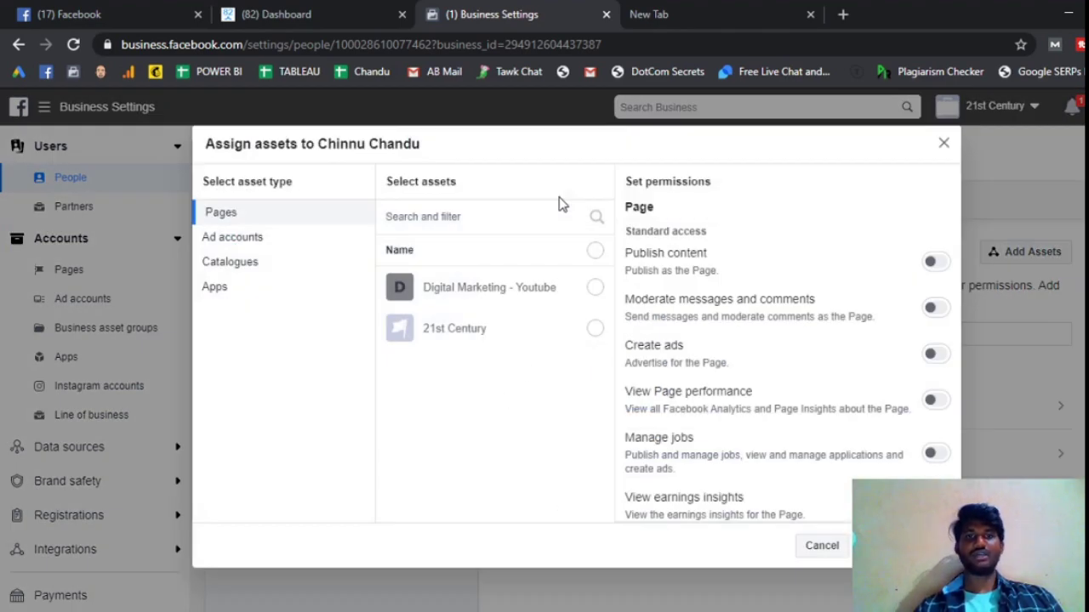
left_click(944, 146)
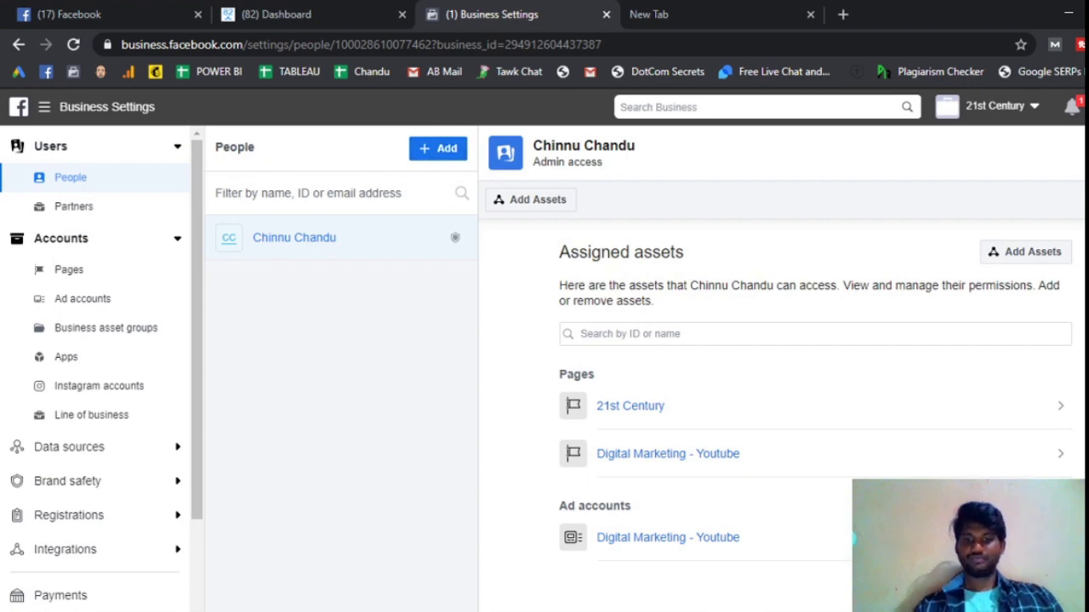
- Come back from the presentation slides and reopen the Assign assets dialog for the admin
key("alt+Tab")
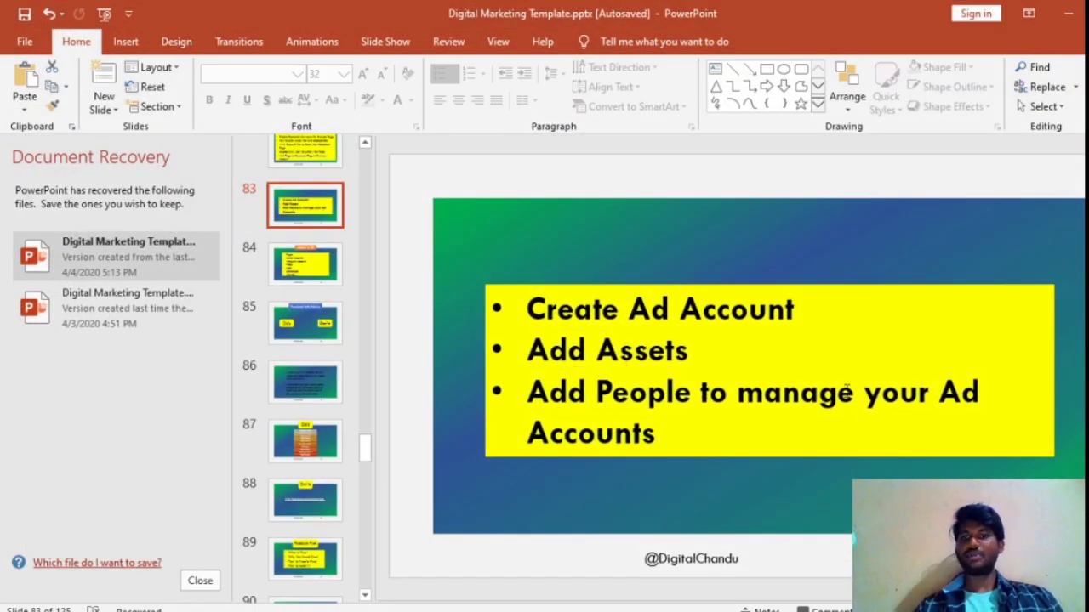
left_click(1068, 21)
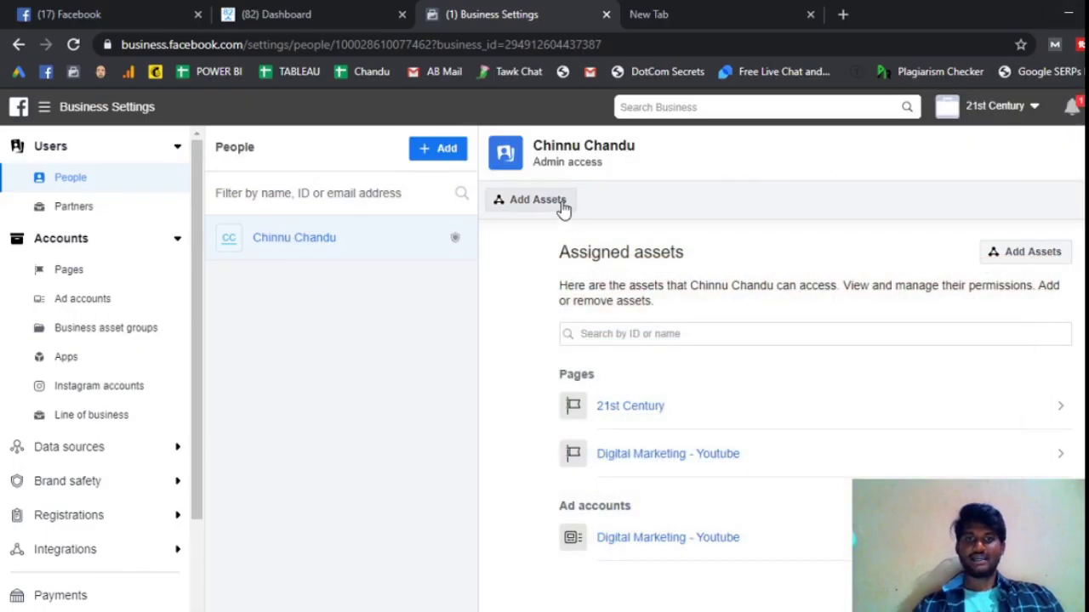
left_click(536, 200)
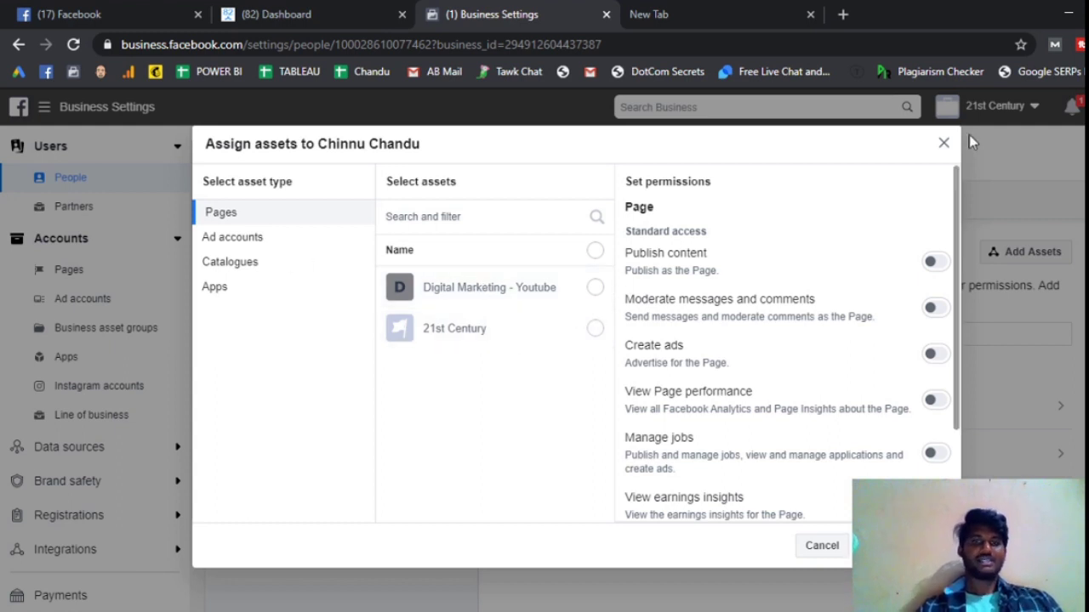
left_click(944, 144)
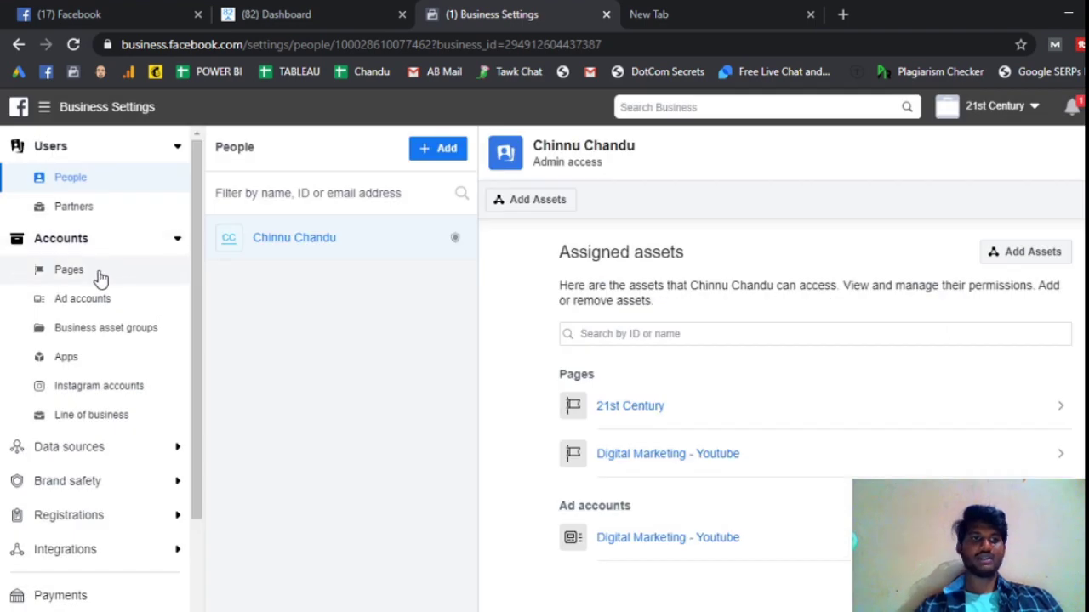
left_click(100, 277)
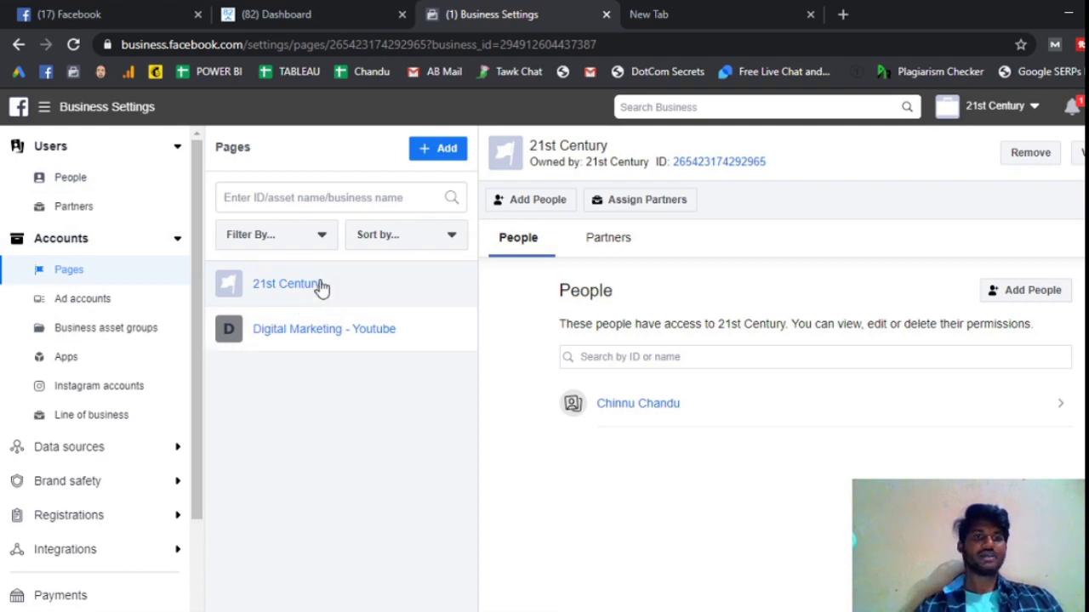
left_click(92, 183)
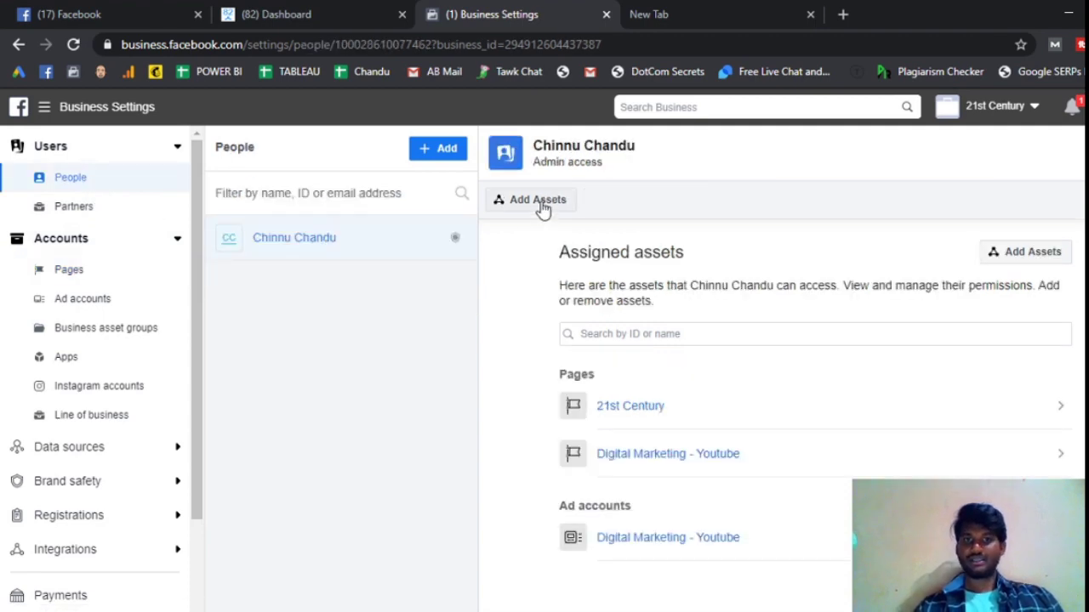
left_click(538, 203)
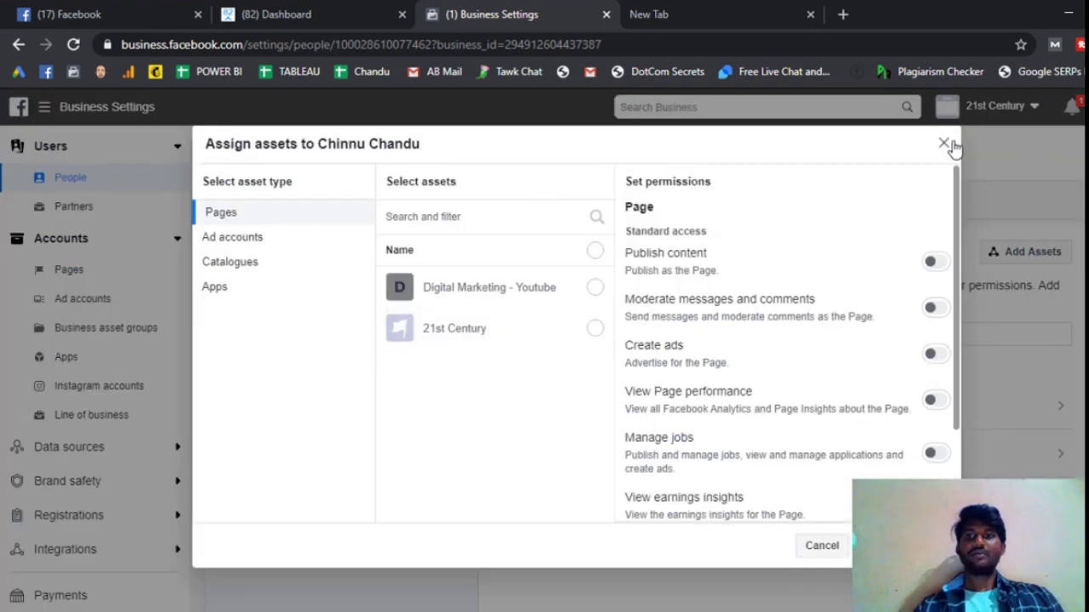
left_click(944, 143)
left_click(105, 273)
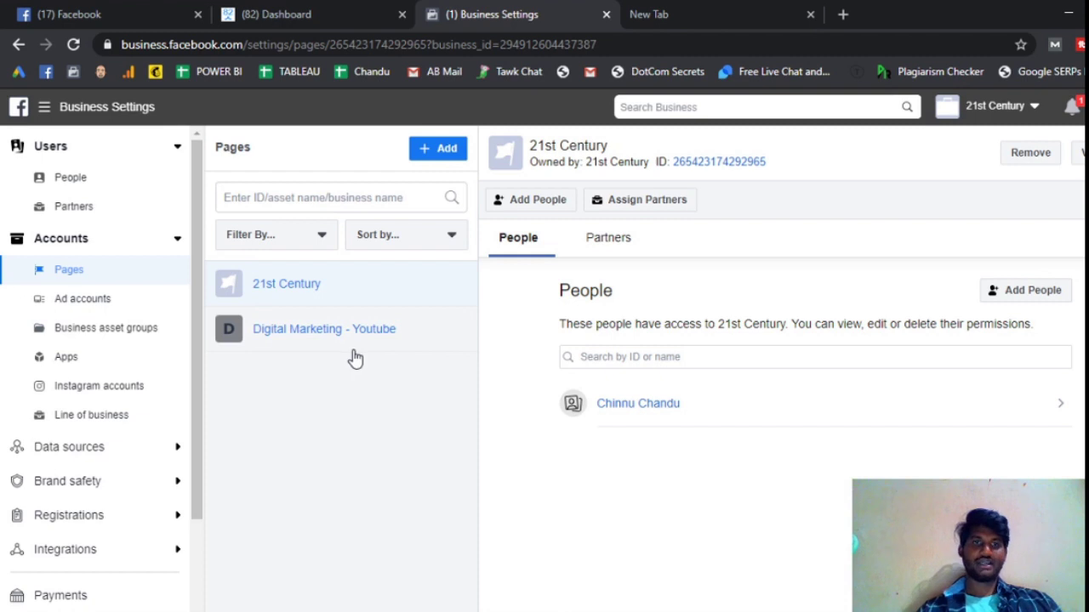
left_click(99, 153)
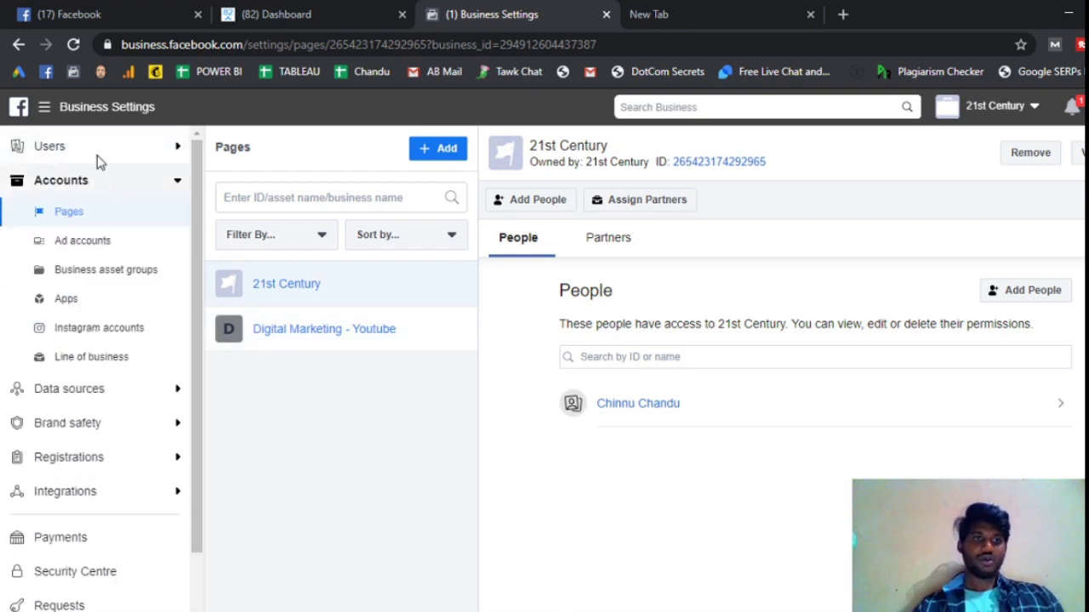
left_click(98, 150)
left_click(97, 187)
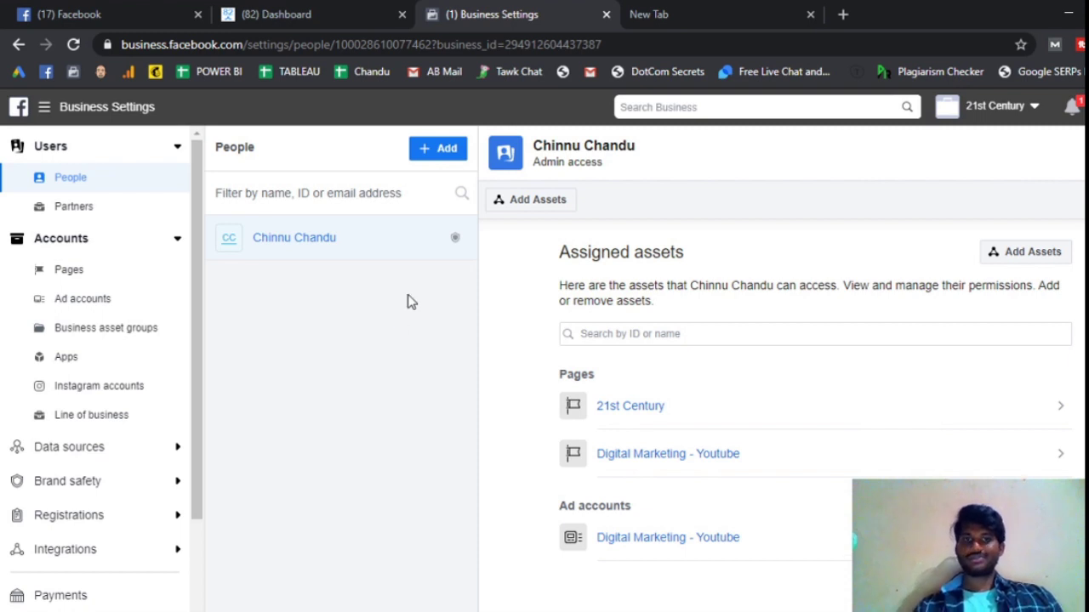
left_click(445, 158)
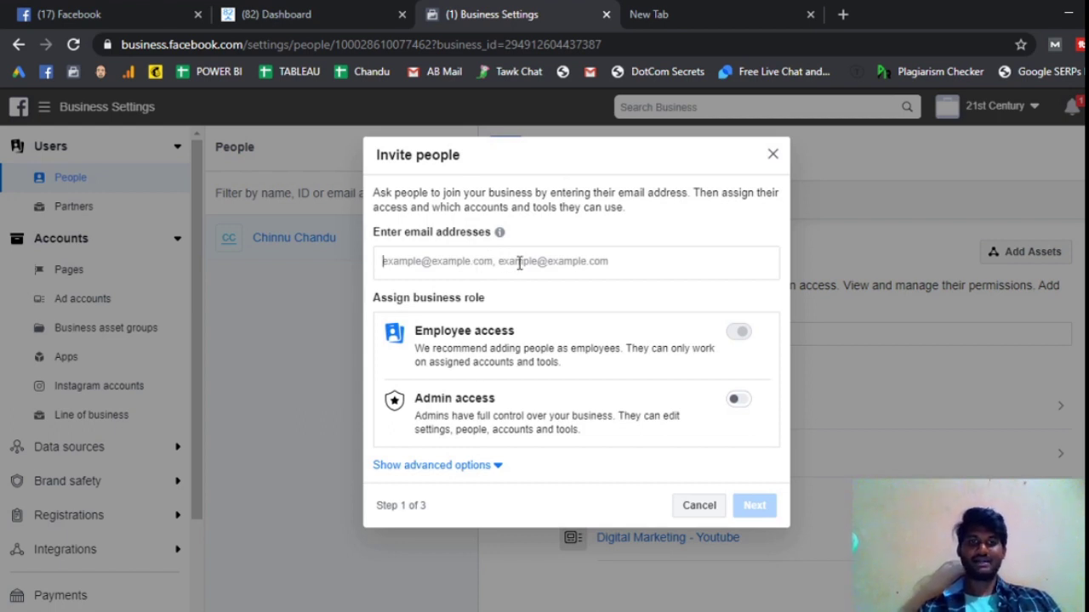
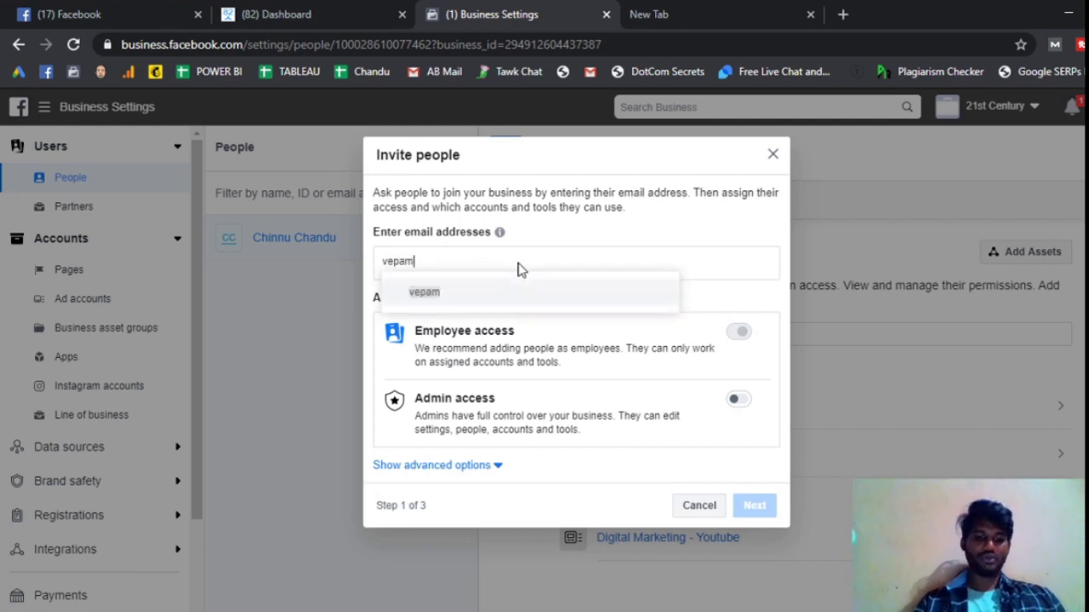
key("ctrl+a")
key("BackSpace")
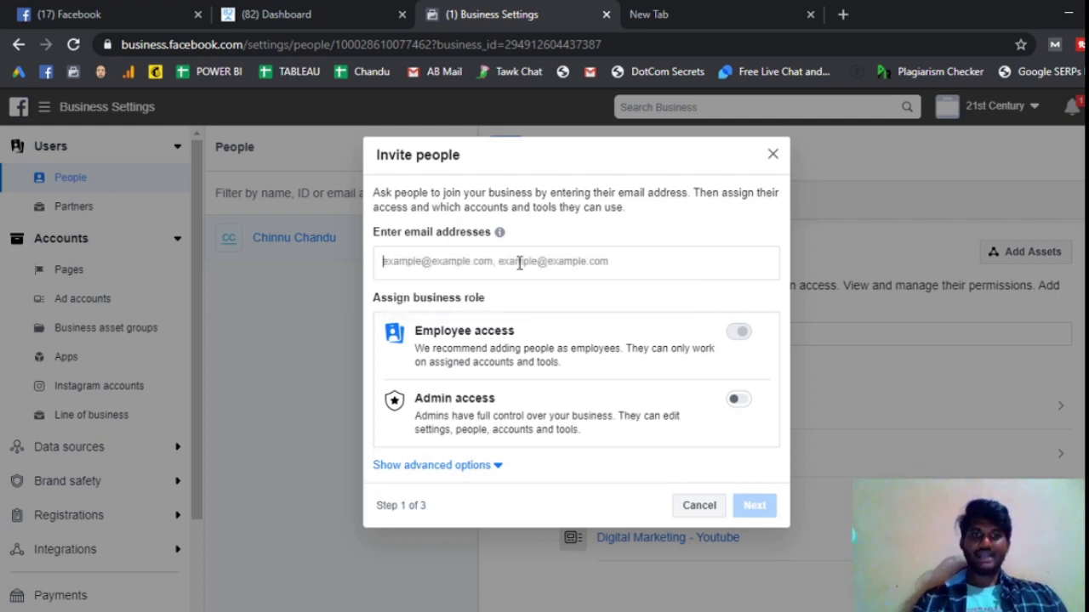
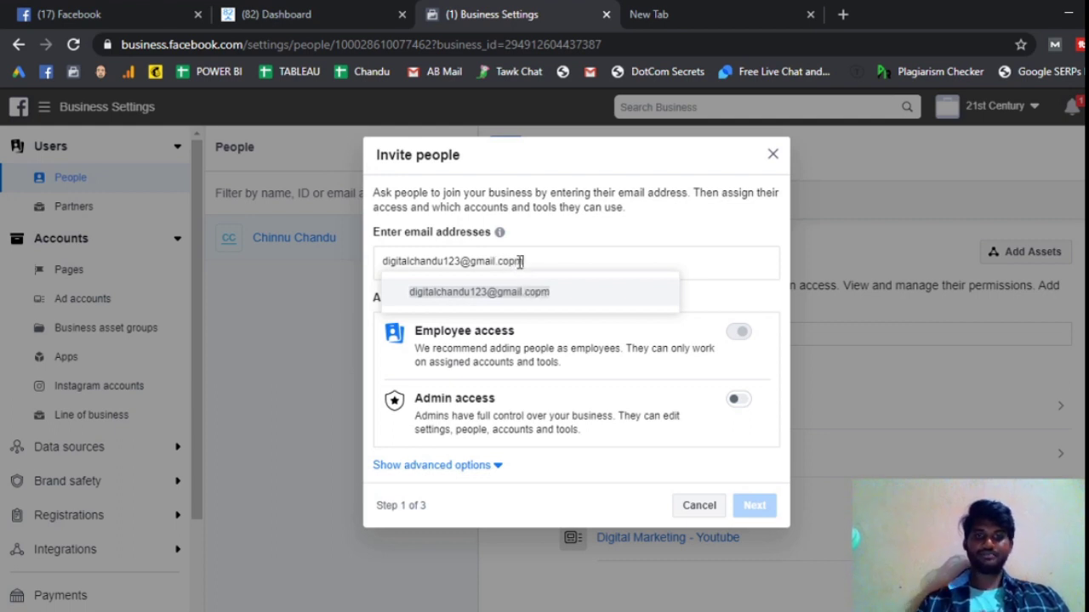
key("ctrl+a")
key("ctrl+c")
key("BackSpace")
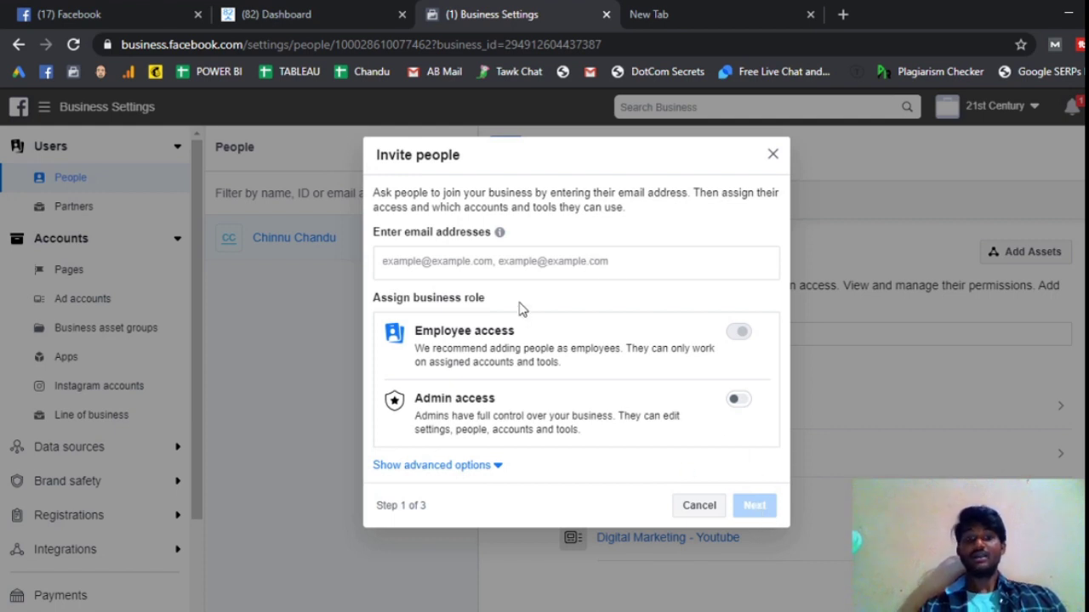
- Paste the invitee's e-mail address, switch on Admin access, and reveal the finance role options
left_click(542, 263)
key("ctrl+v")
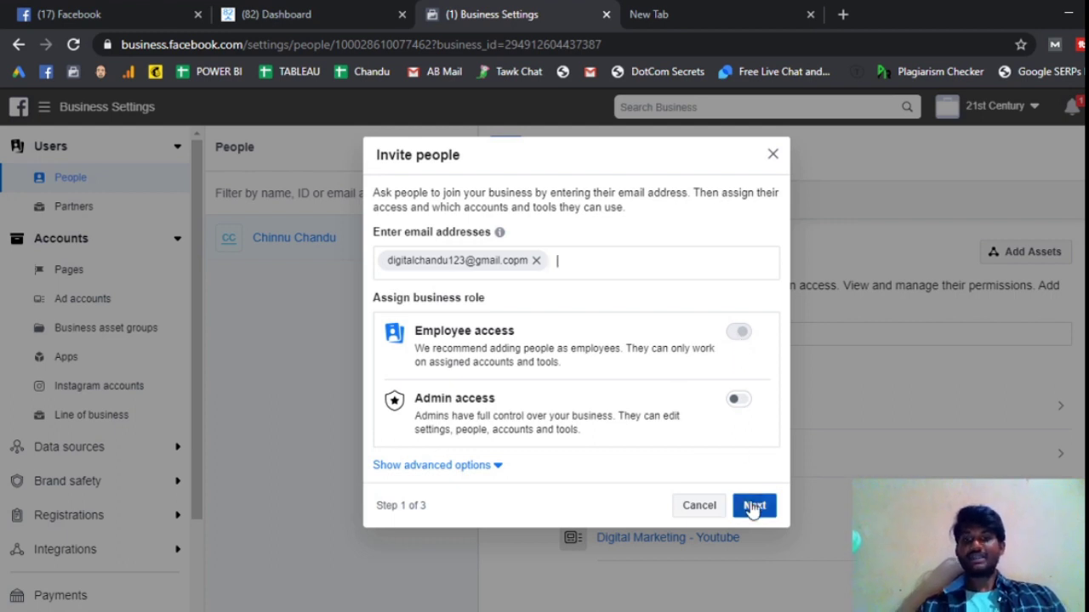
left_click(740, 402)
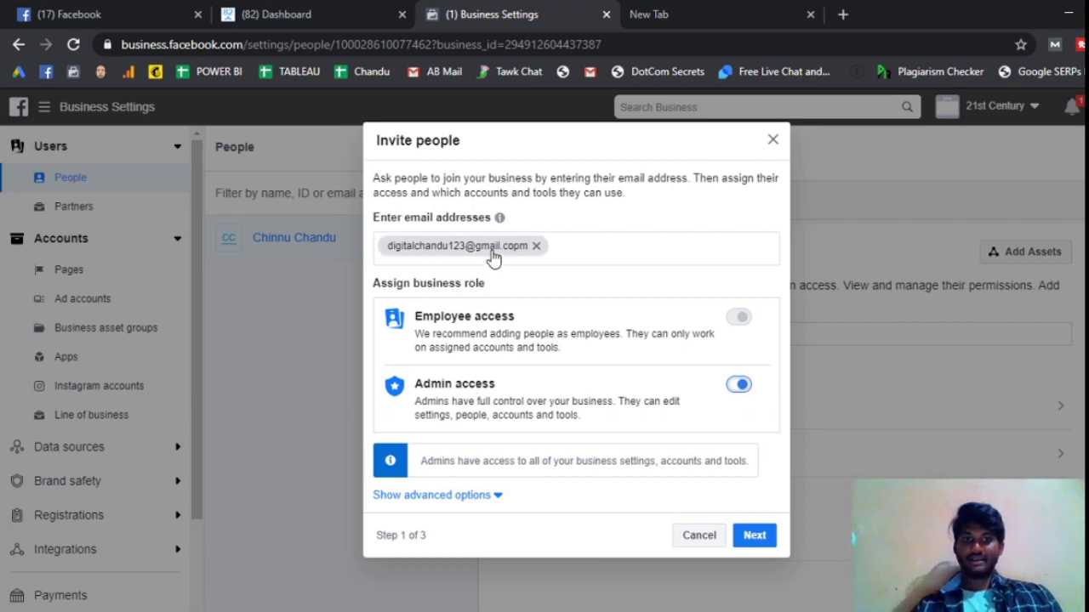
left_click(487, 496)
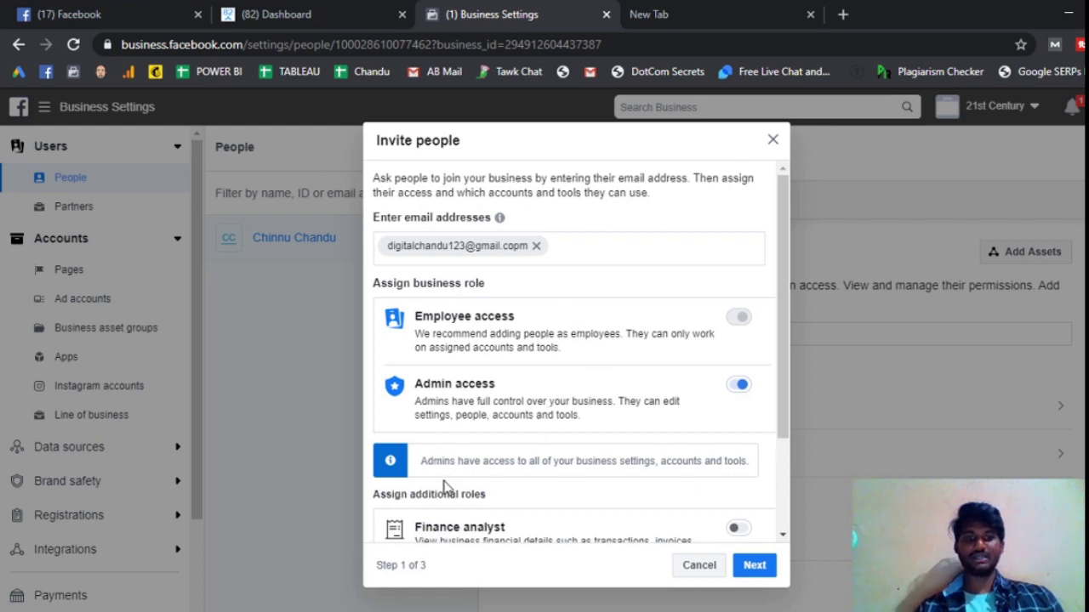
scroll(471, 464, "down", 2)
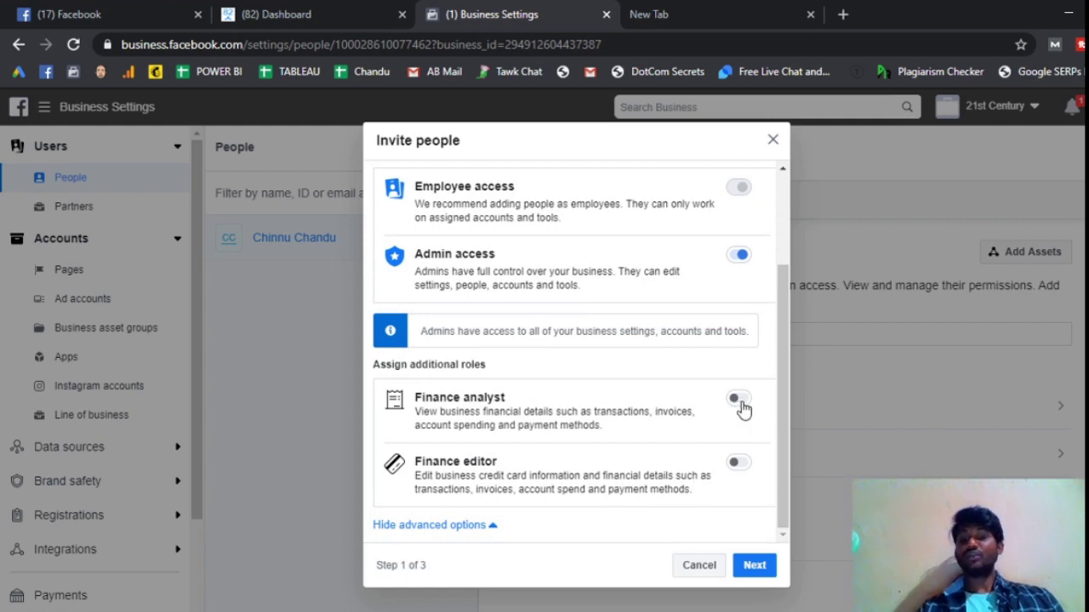
- Turn Admin access off and leave both Finance analyst and Finance editor roles off
left_click(738, 257)
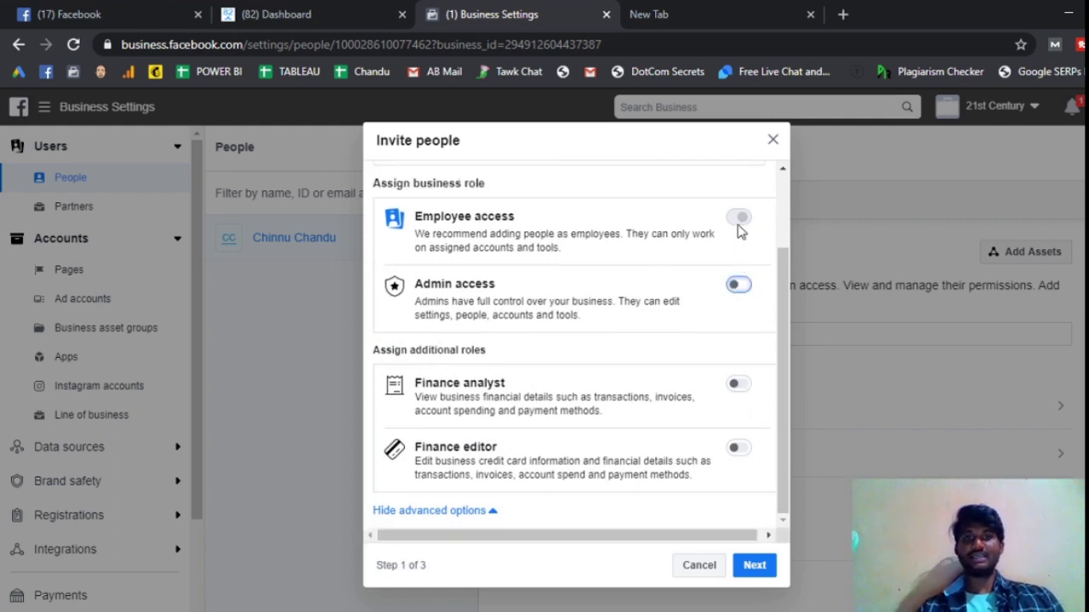
scroll(615, 457, "up", 2)
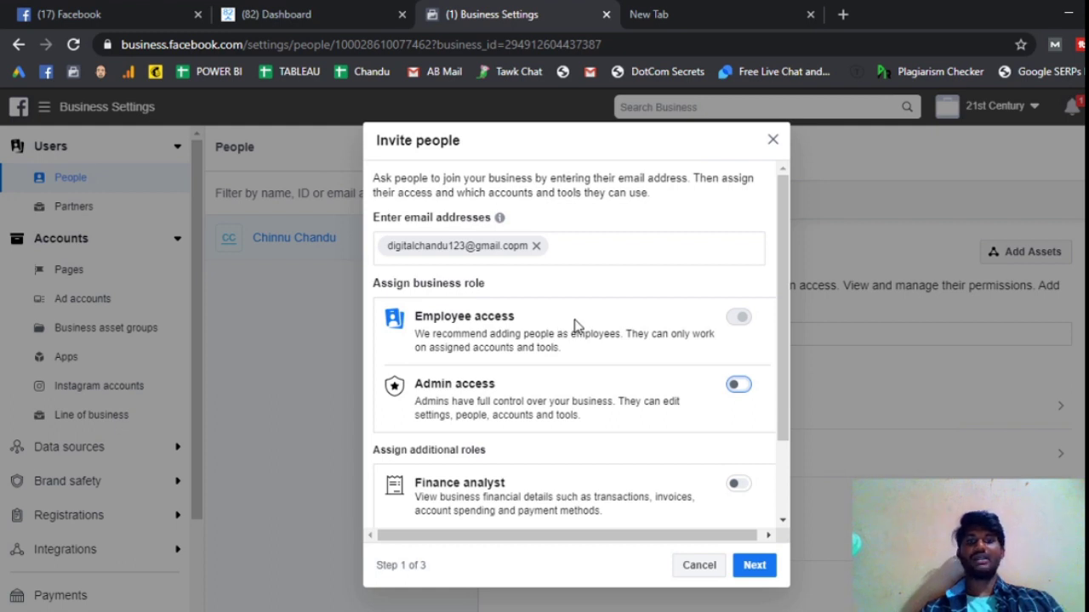
scroll(577, 325, "down", 2)
left_click(737, 383)
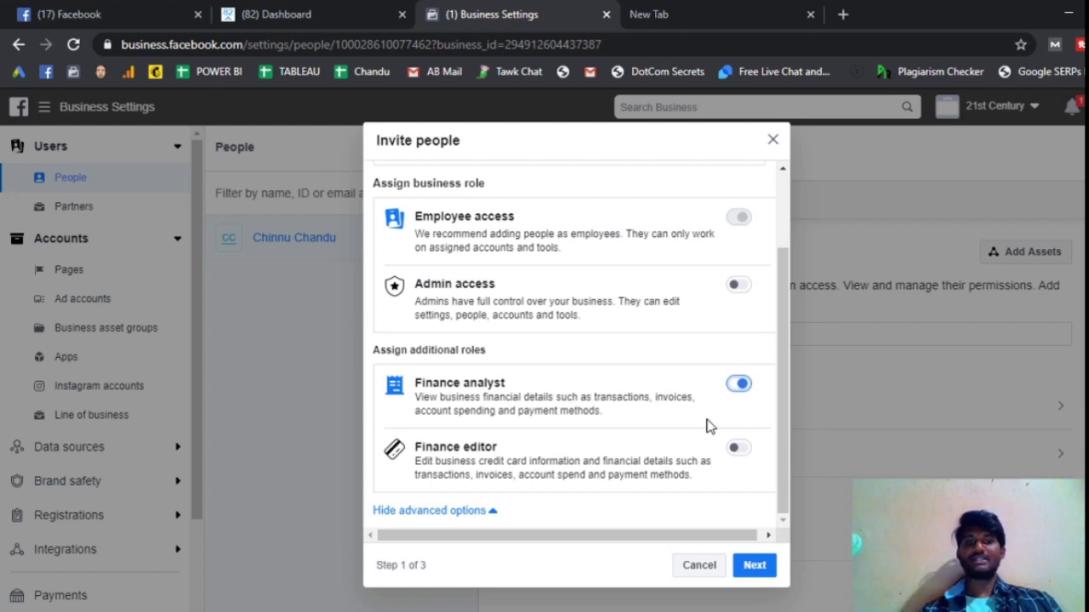
left_click(737, 391)
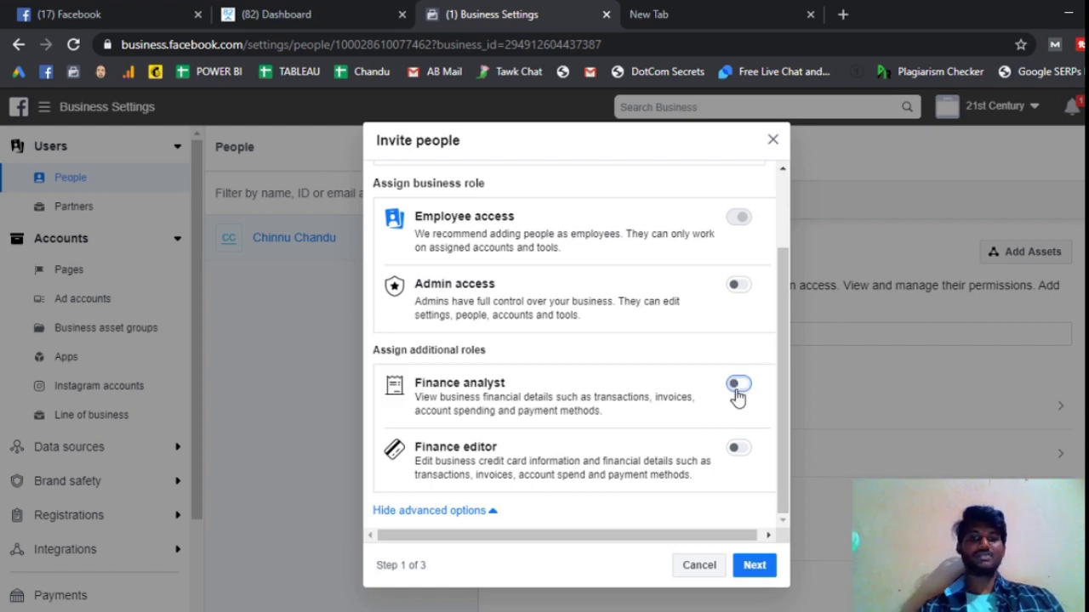
left_click(739, 449)
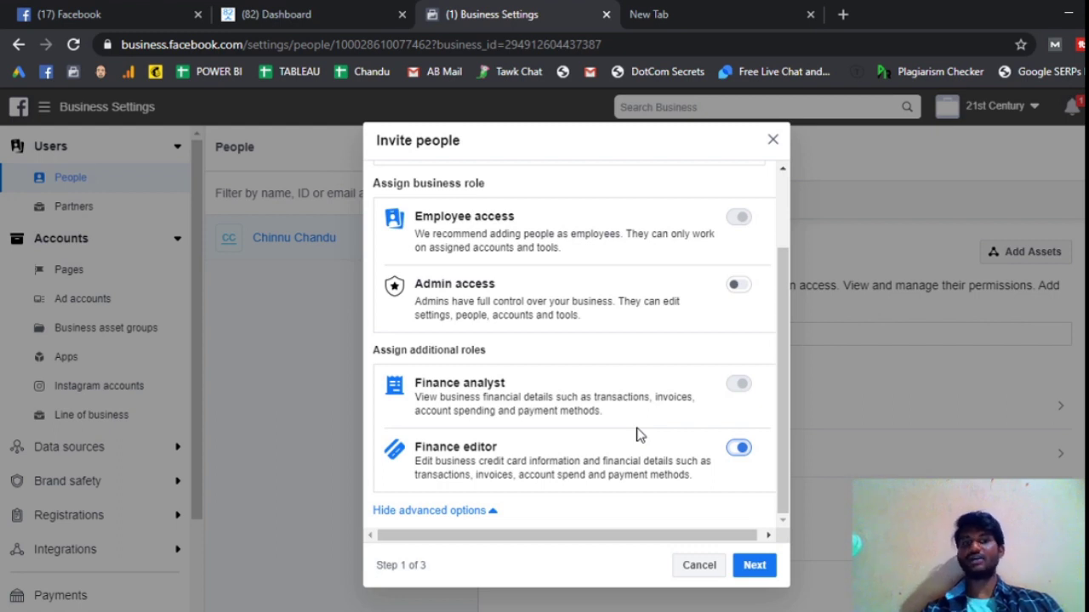
left_click(740, 448)
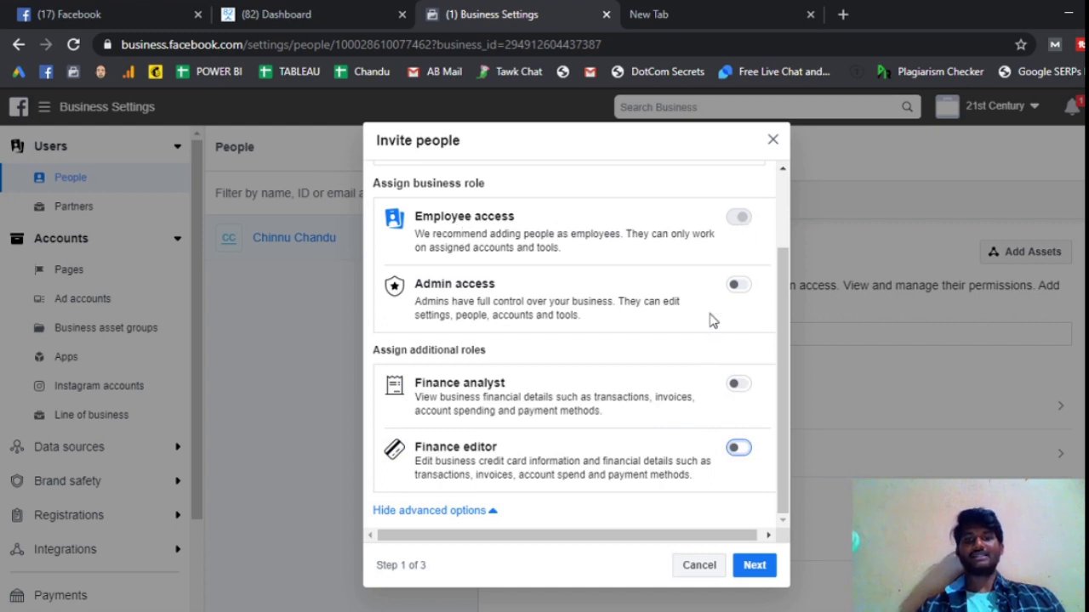
scroll(712, 318, "up", 2)
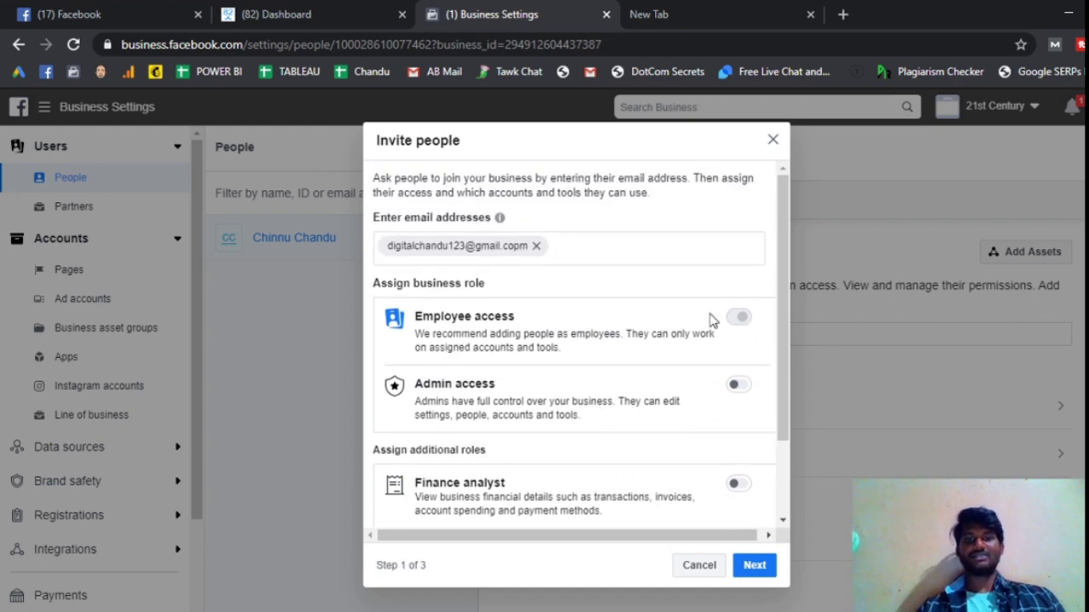
- Verify the entered e-mail address and continue to Step 2 of 3, Assign access
left_click(515, 247)
left_click(566, 243)
left_click(550, 245)
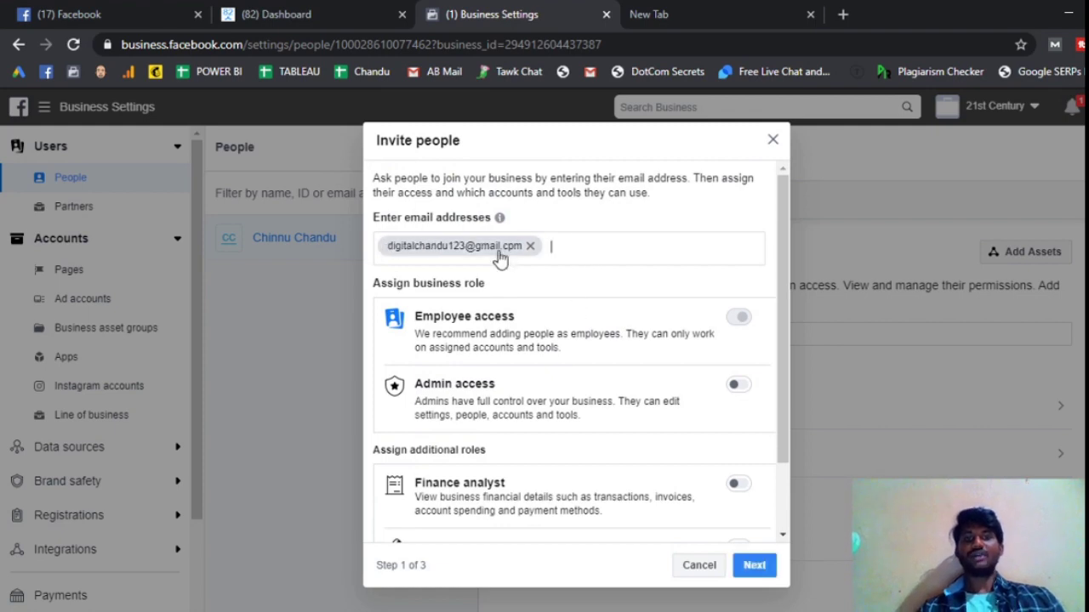
left_click(756, 565)
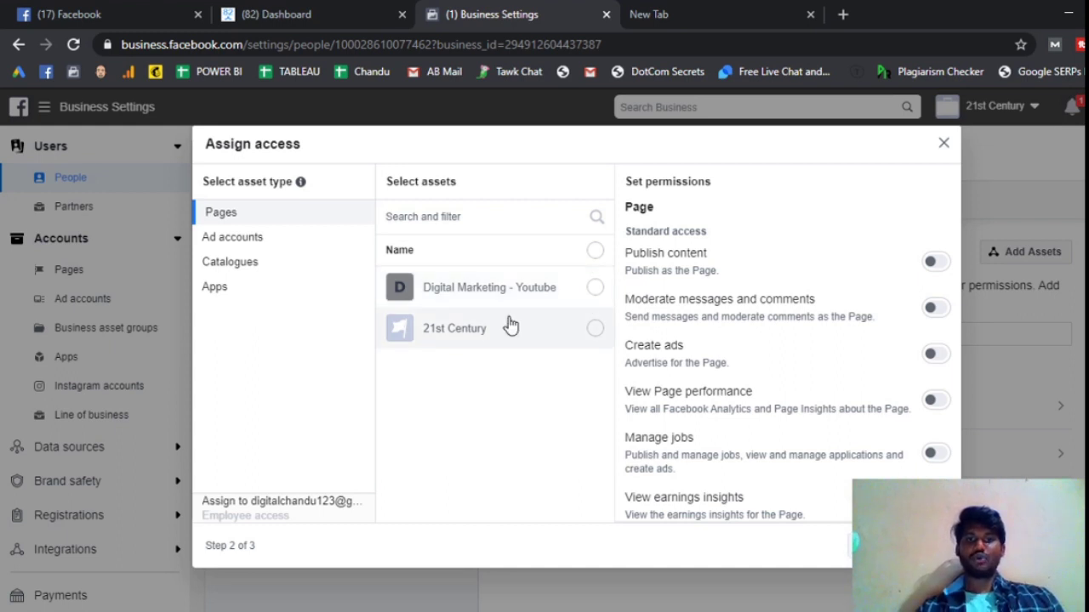
- Select the Digital Marketing - Youtube Page with Publish content off and Manage Page on
left_click(595, 290)
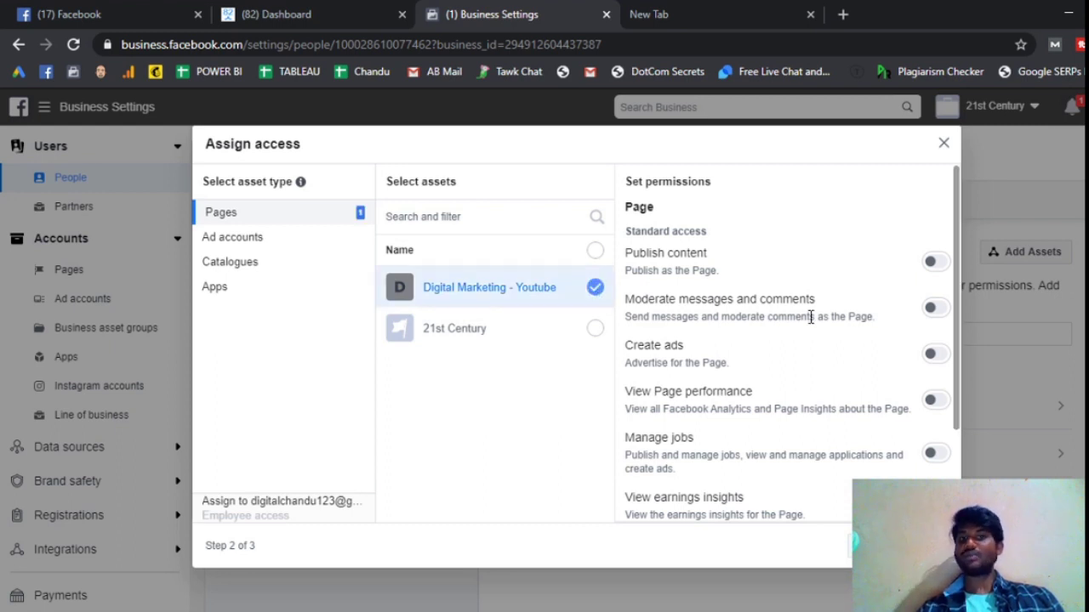
scroll(809, 318, "down", 3)
scroll(822, 360, "up", 3)
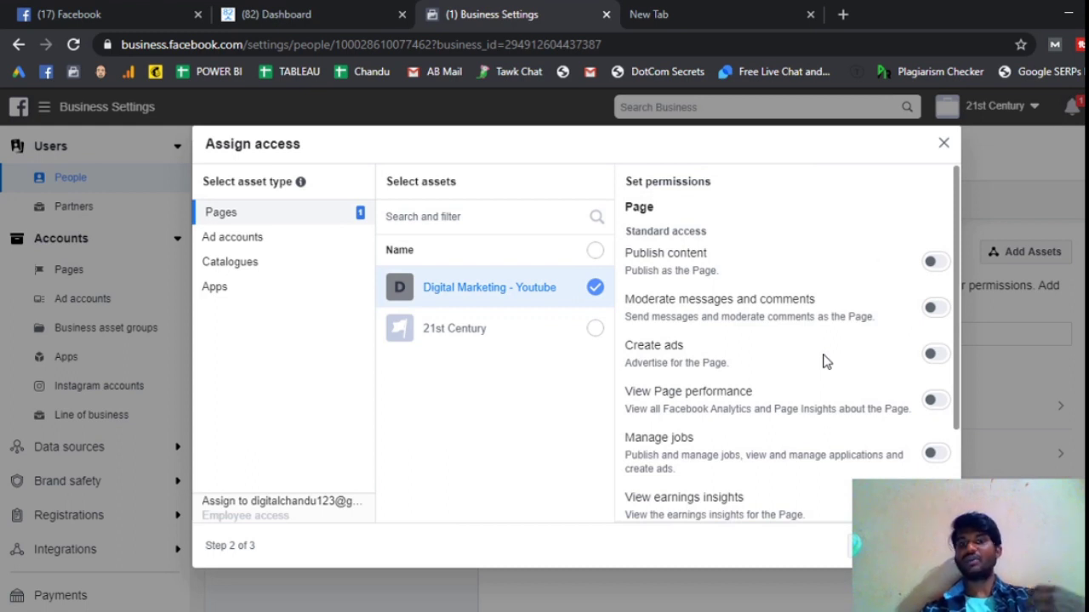
left_click(939, 263)
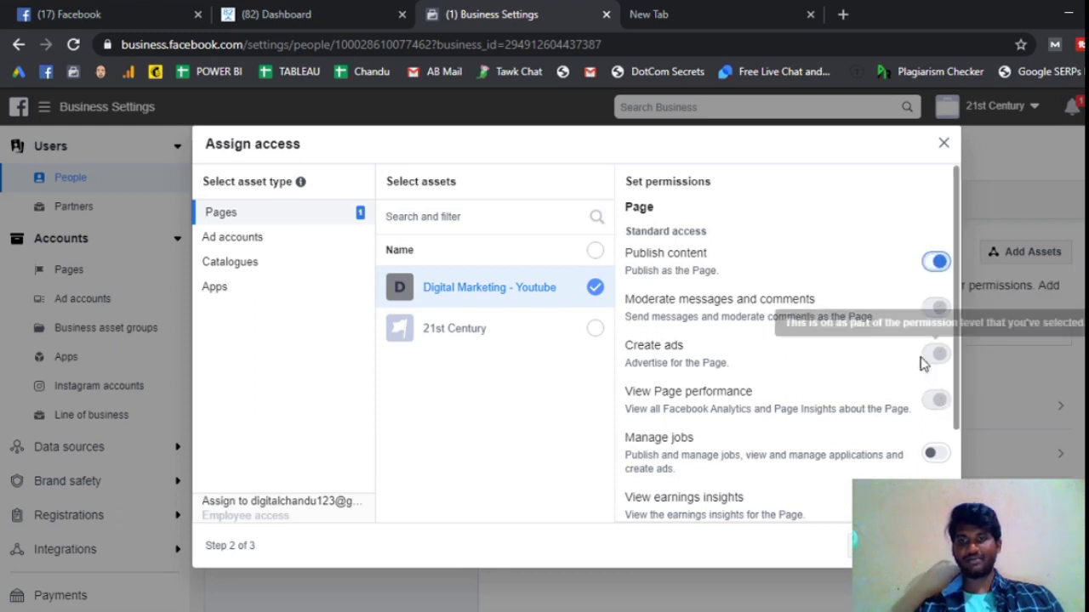
scroll(923, 364, "down", 2)
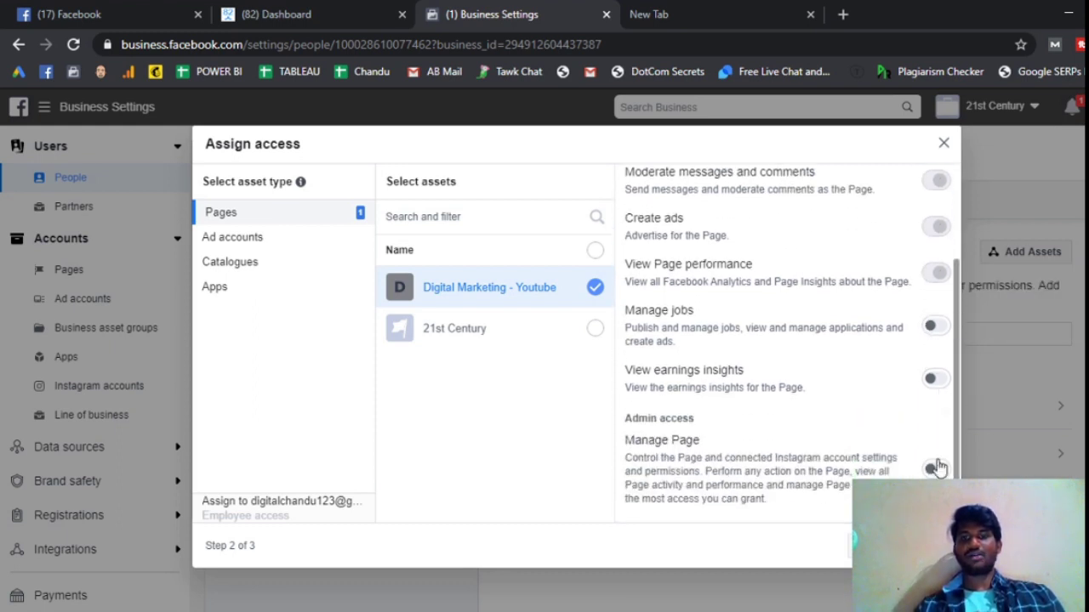
scroll(919, 306, "up", 2)
left_click(933, 264)
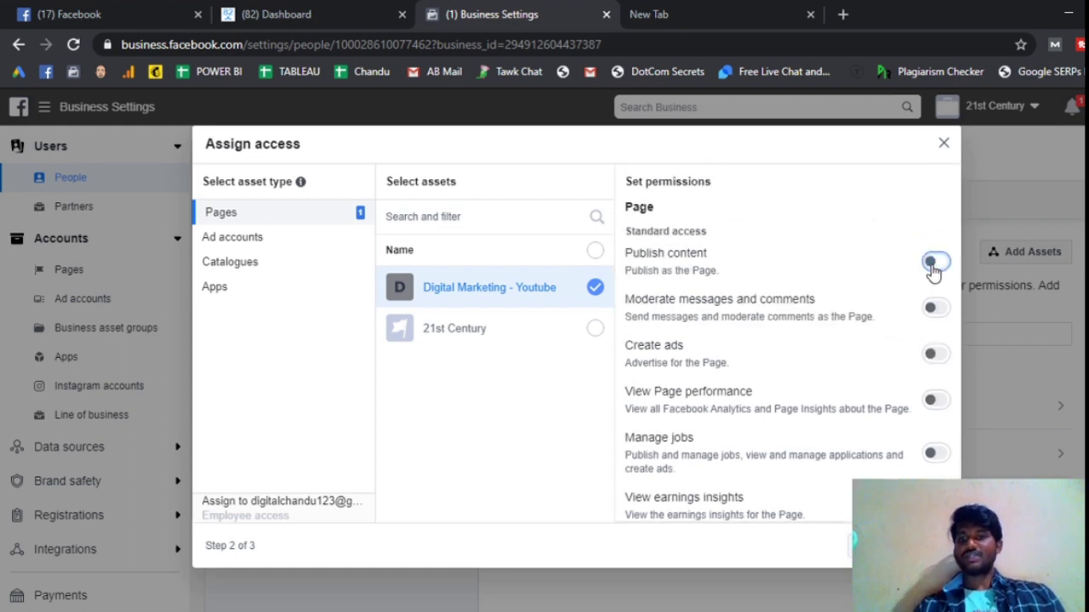
scroll(933, 268, "down", 2)
left_click(938, 469)
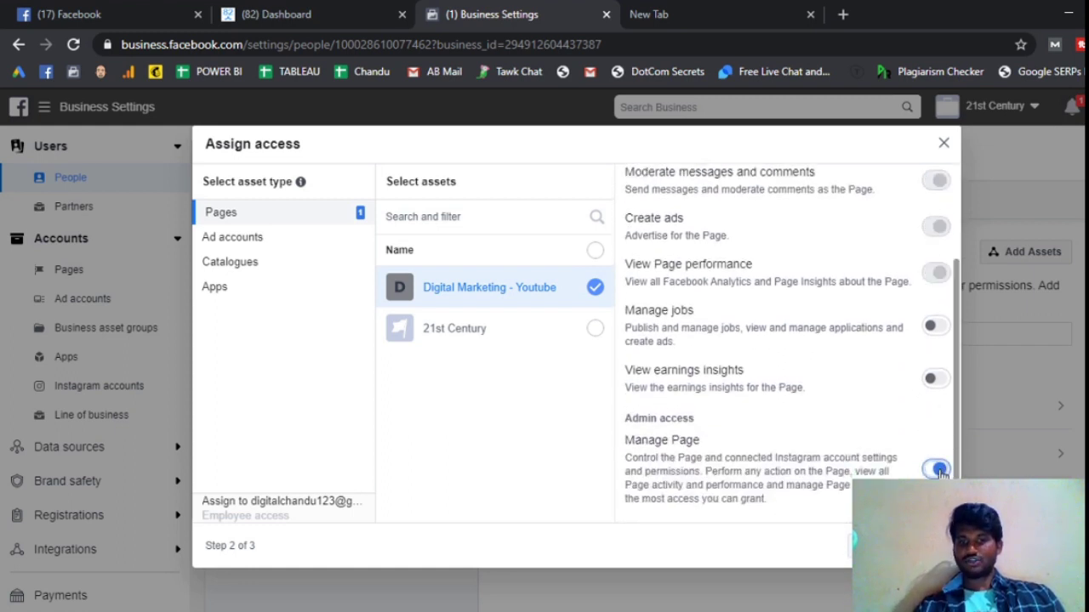
scroll(888, 417, "up", 2)
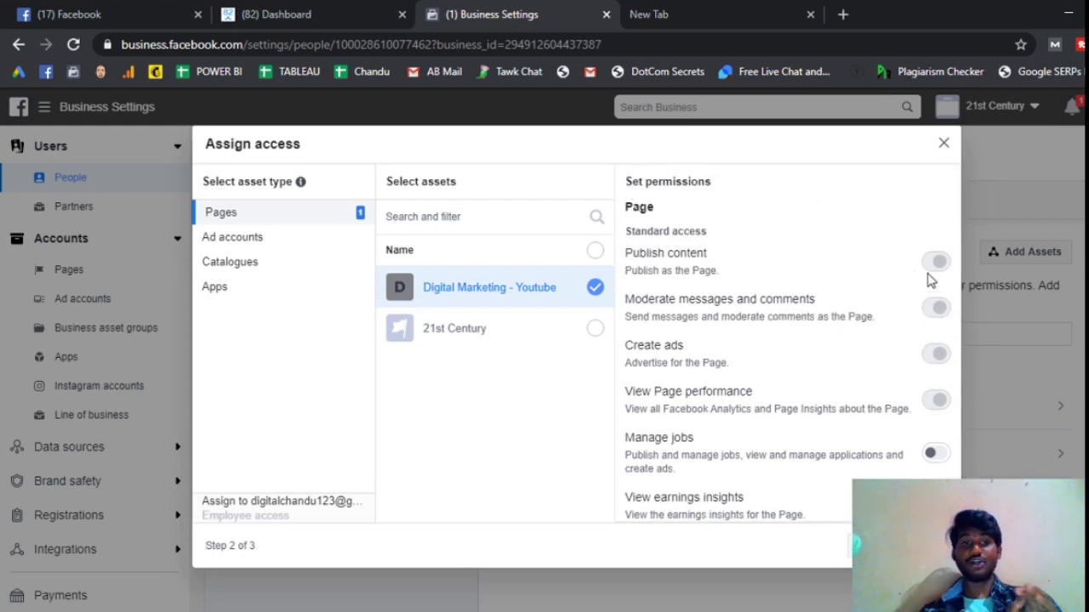
- Leave only Digital Marketing - Youtube checked, not the 21st Century Page
scroll(902, 279, "down", 2)
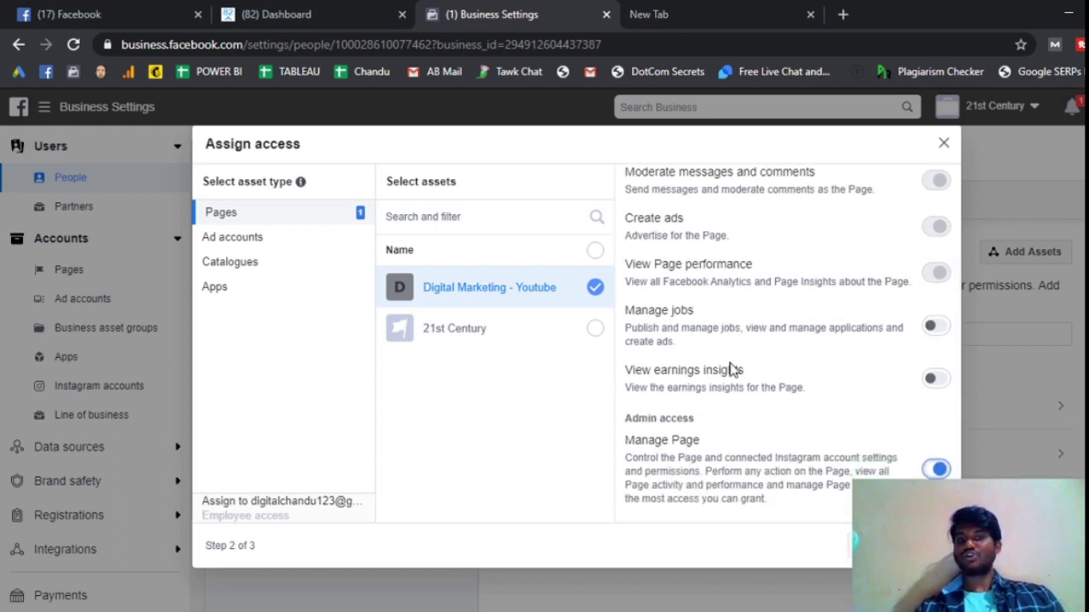
left_click(936, 381)
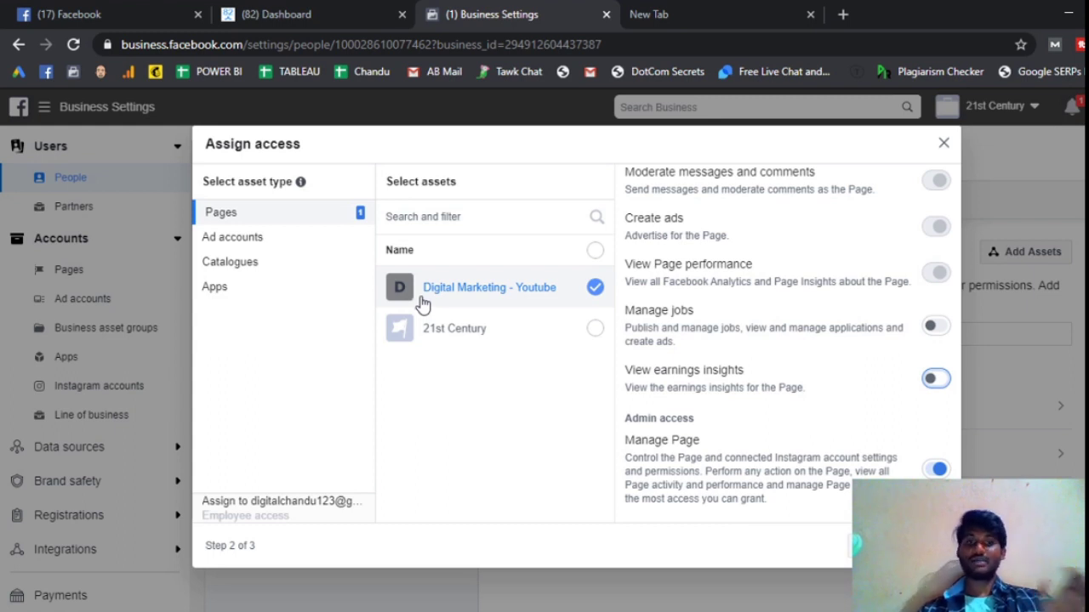
left_click(595, 331)
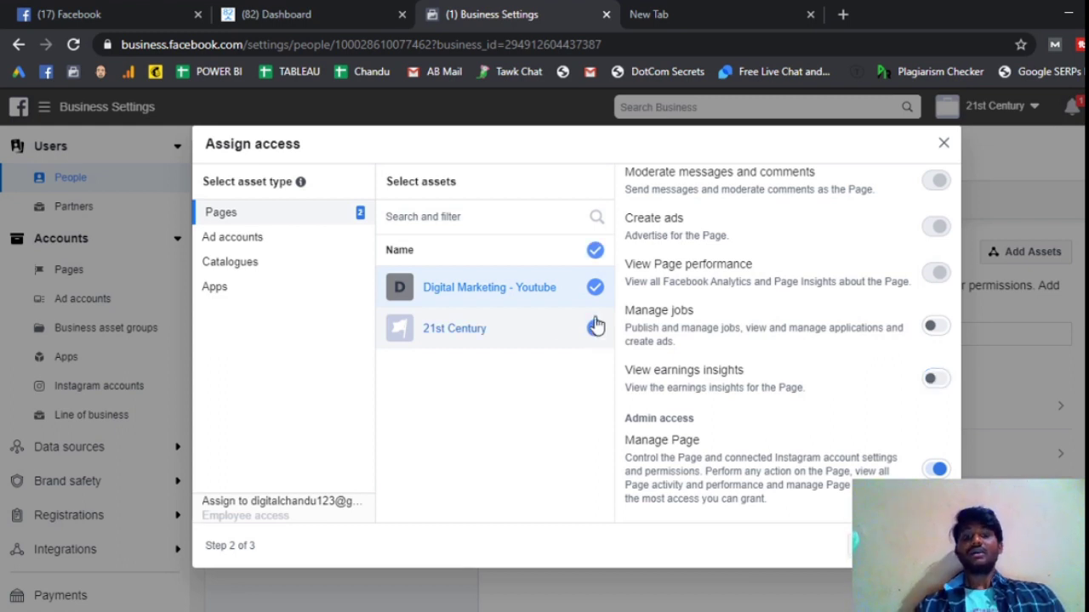
left_click(595, 253)
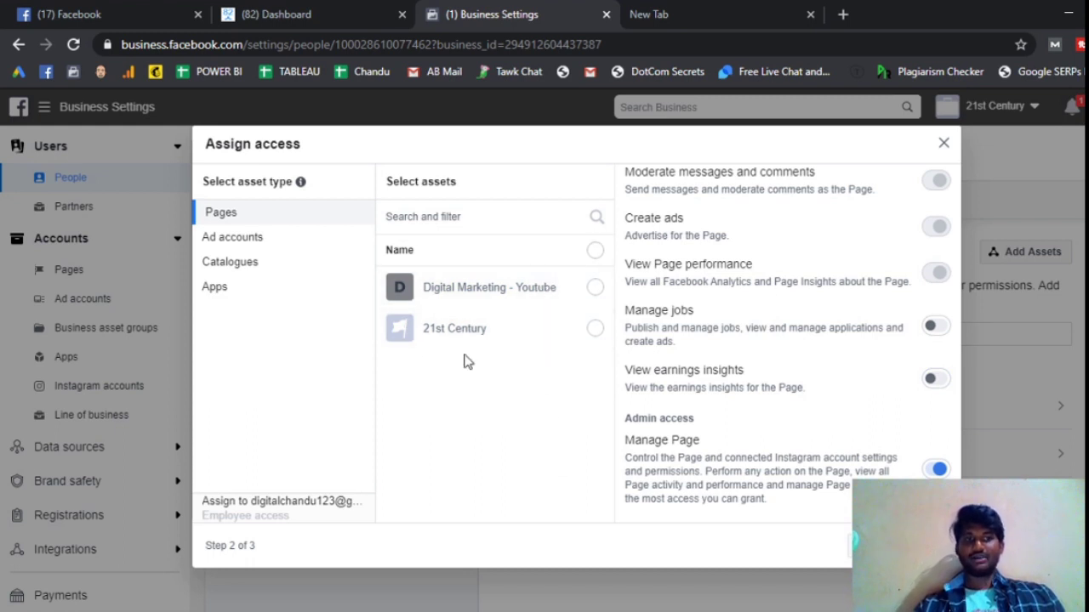
left_click(595, 288)
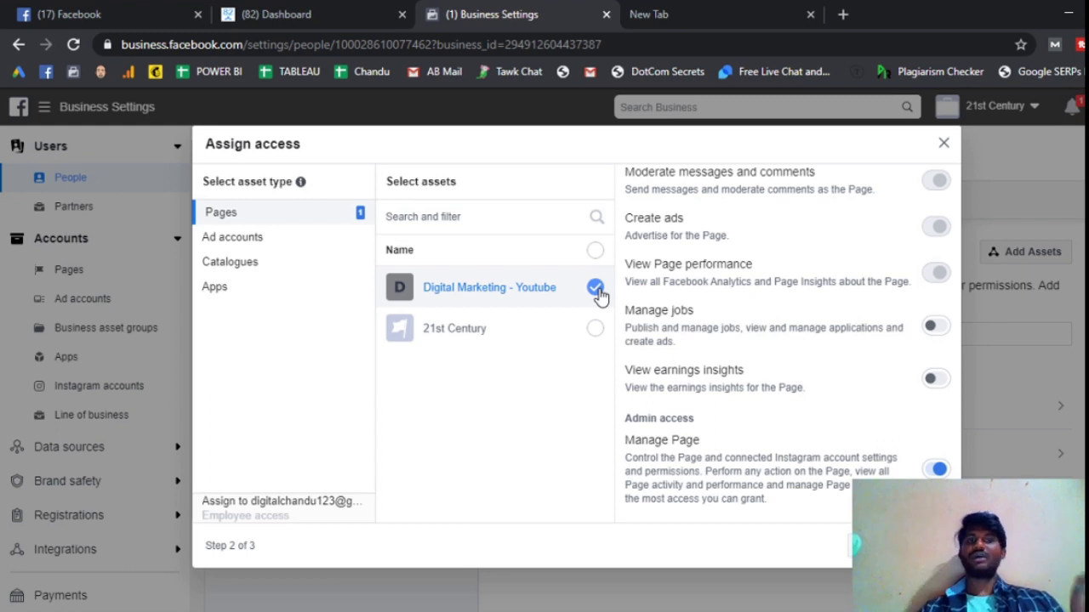
- Select the Digital Marketing - Youtube ad account under Ad accounts
left_click(262, 246)
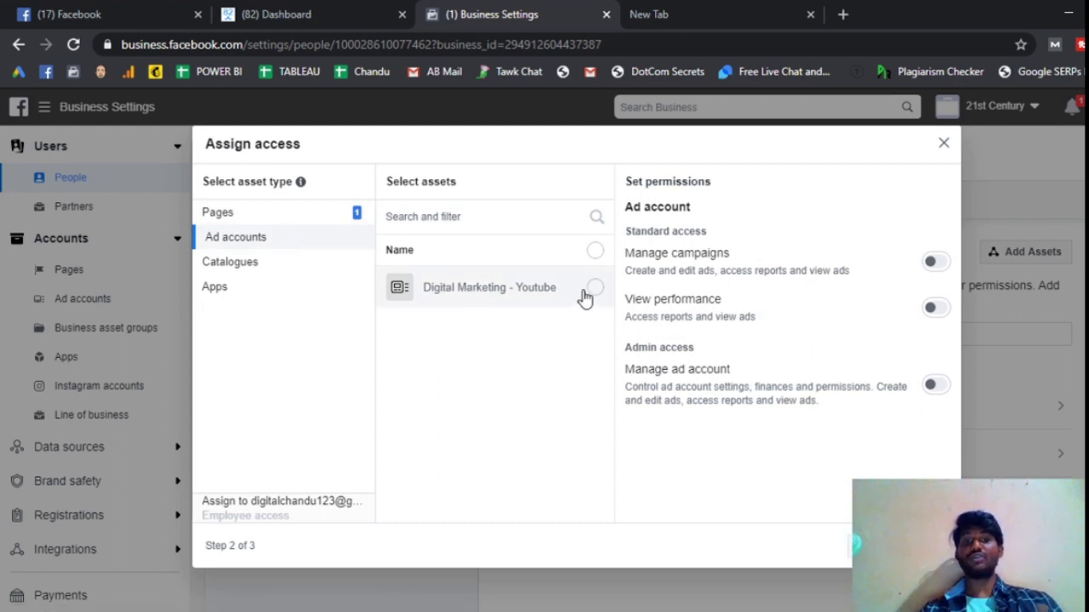
left_click(594, 290)
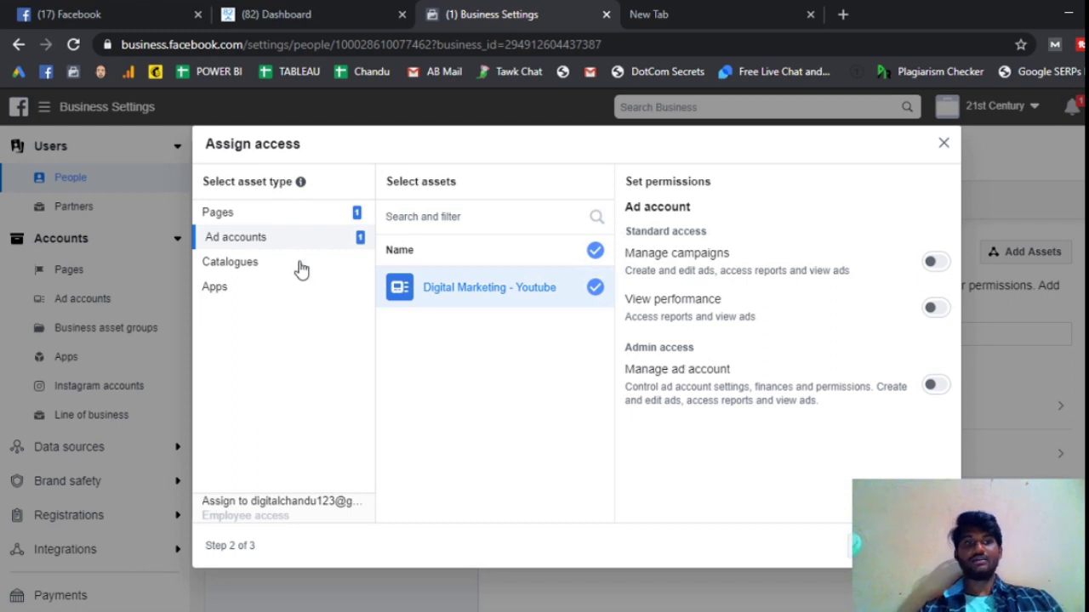
left_click(287, 219)
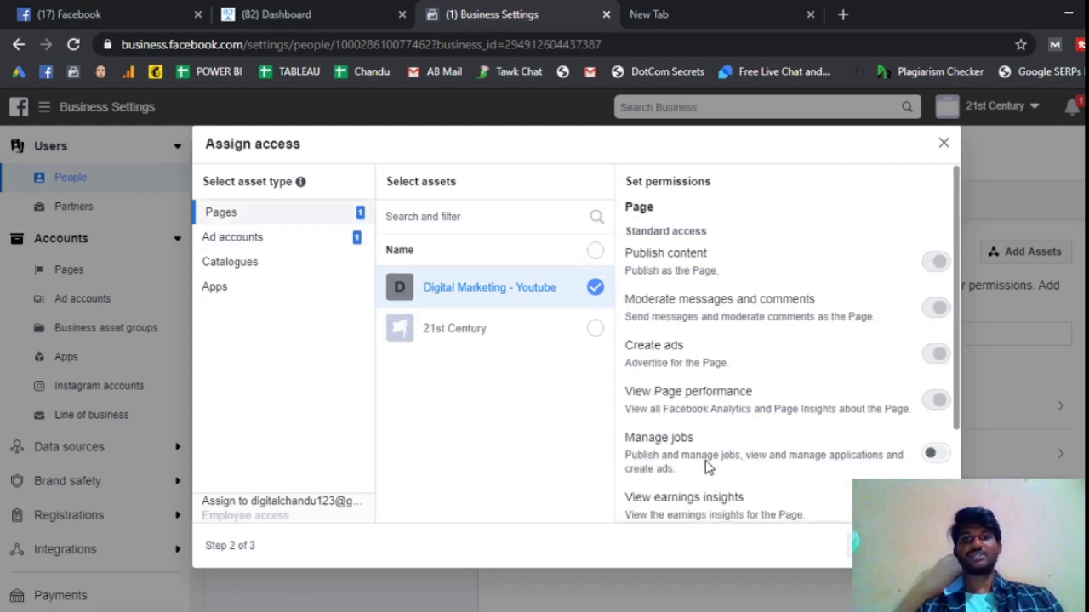
scroll(707, 349, "down", 3)
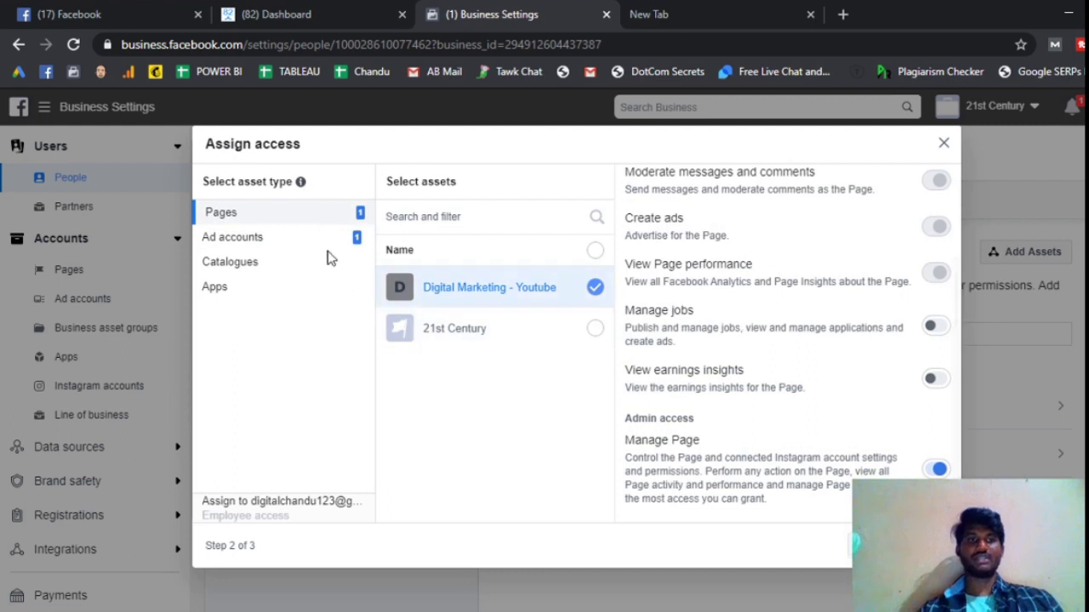
left_click(279, 239)
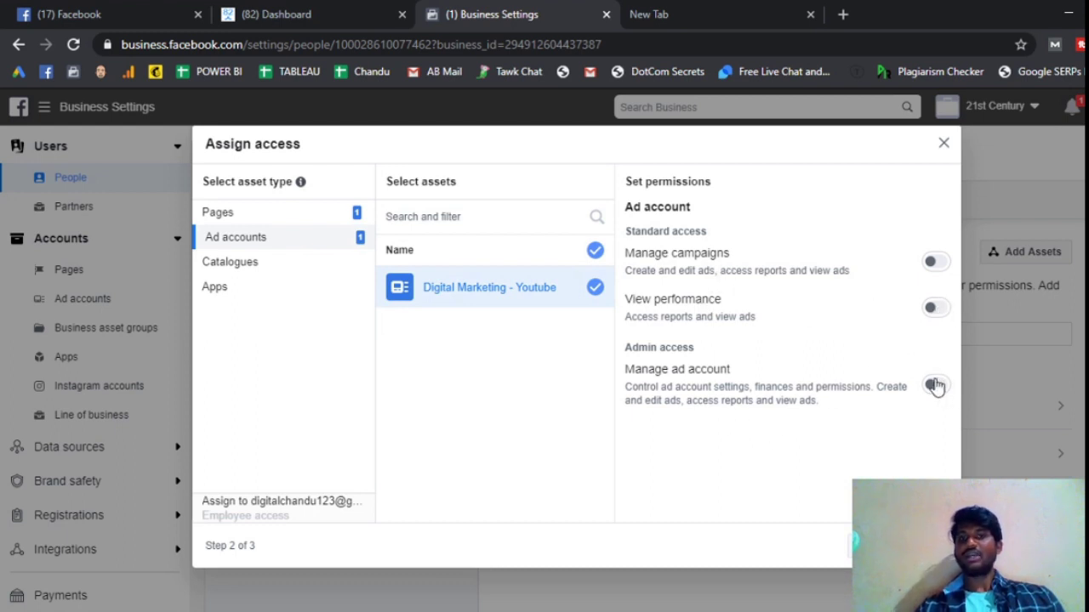
- Grant full Manage ad account access, leaving Manage campaigns off, and check Catalogues
left_click(936, 268)
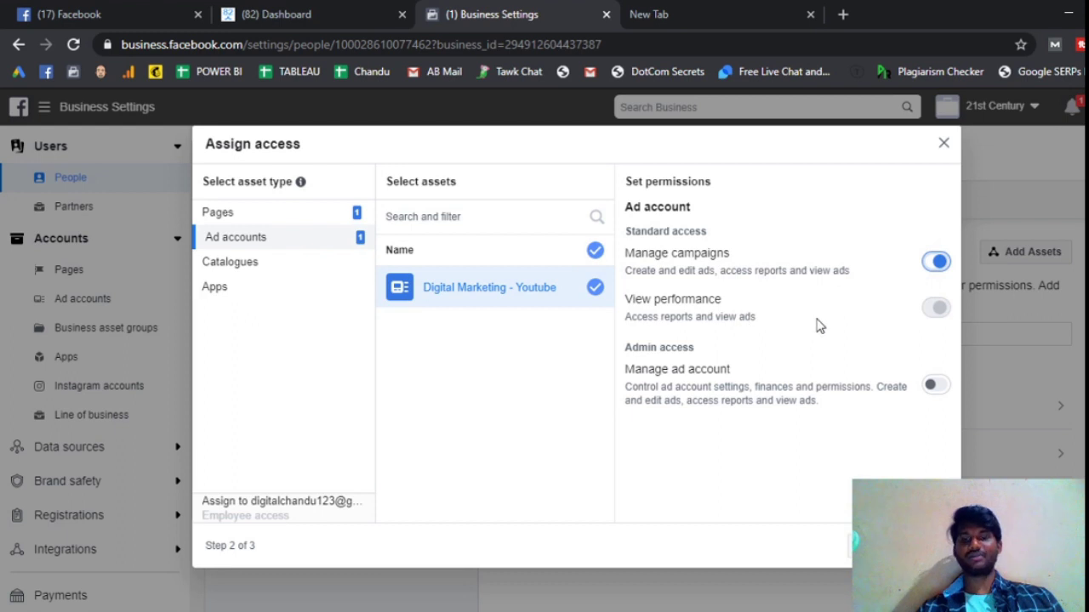
left_click(937, 261)
left_click(938, 388)
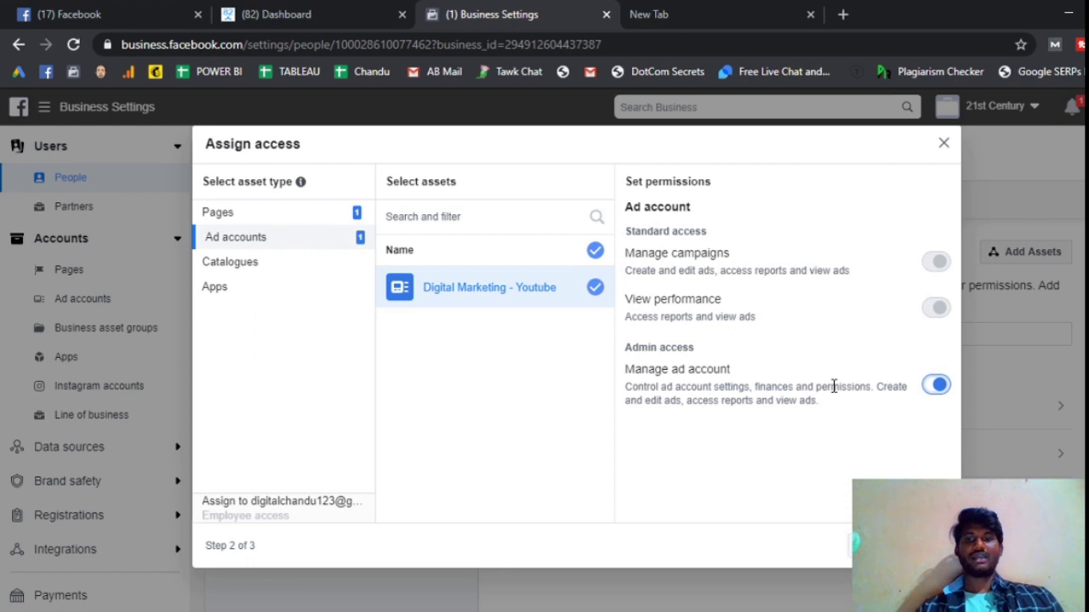
left_click(252, 267)
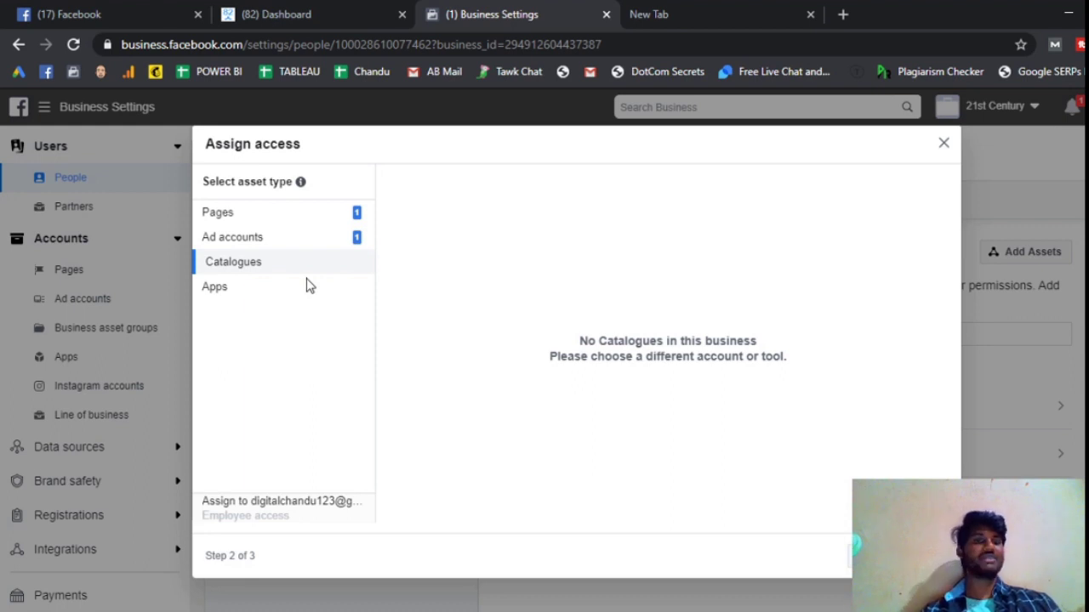
- Confirm Apps has nothing to assign, then recheck Manage Page access for the Page
left_click(241, 291)
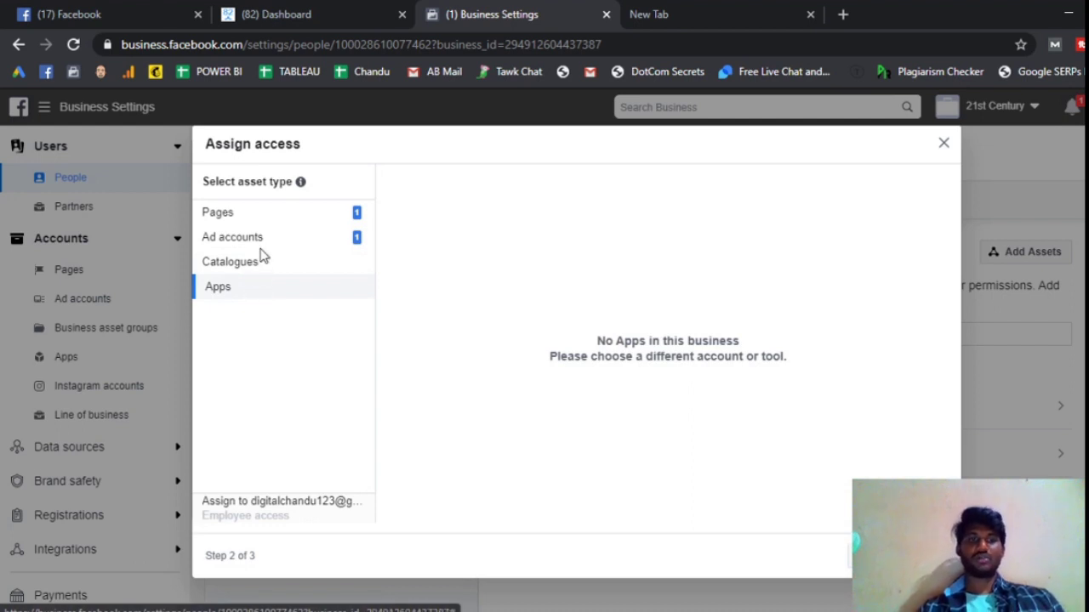
left_click(264, 216)
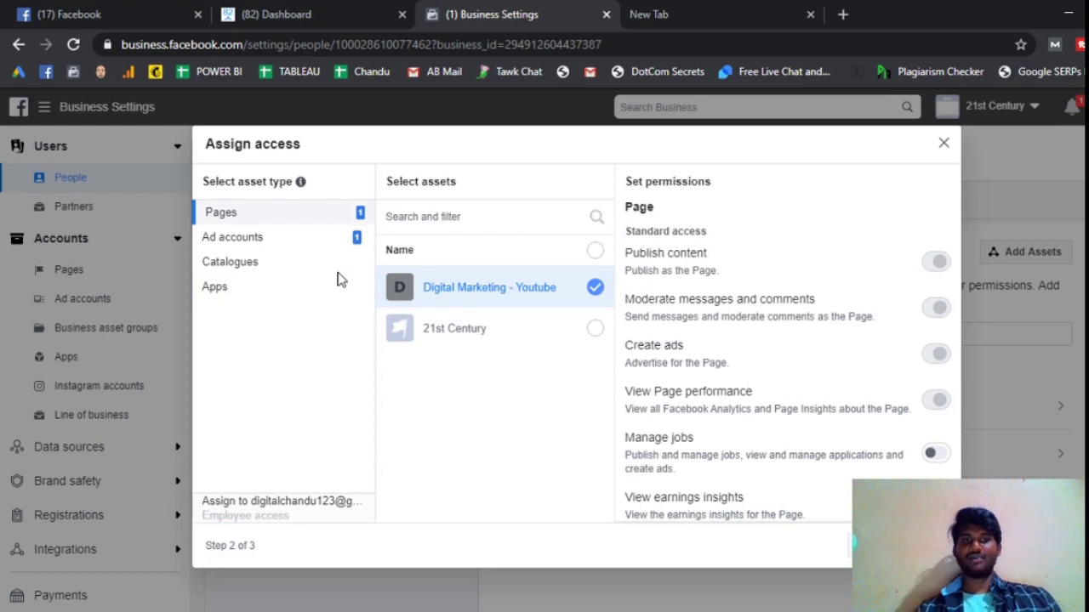
scroll(859, 393, "down", 2)
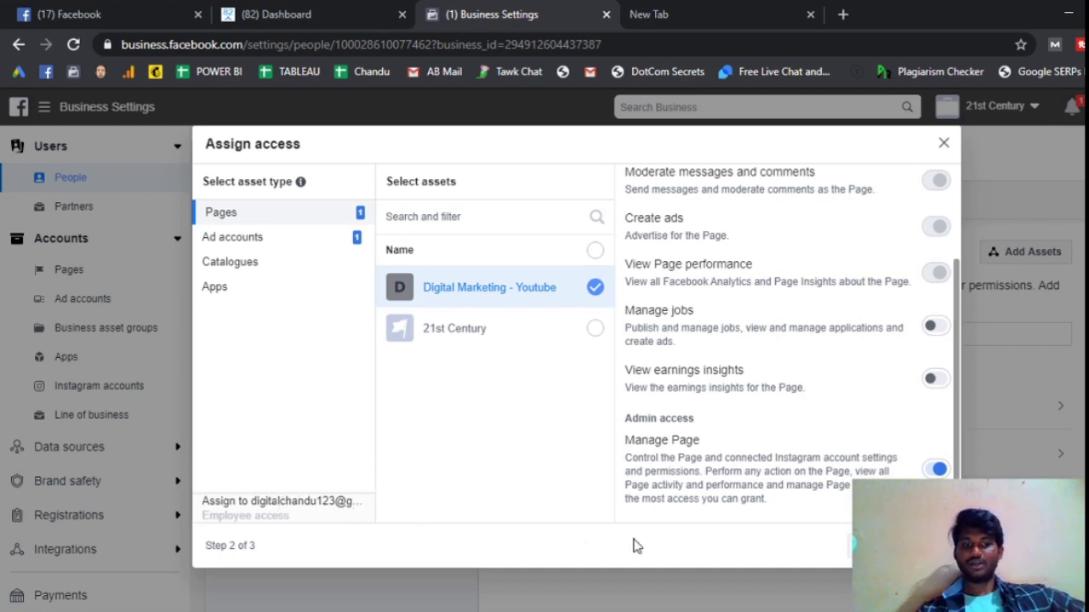
- Send the invitation and dismiss the Invitation sent confirmation with Done
left_click(906, 546)
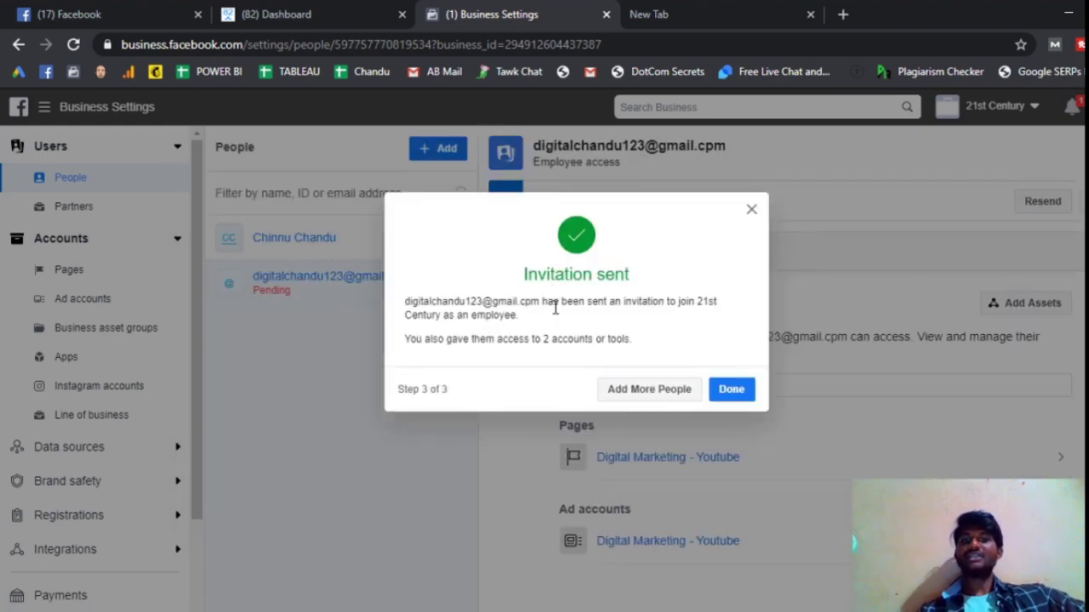
double_click(502, 301)
left_click(495, 301)
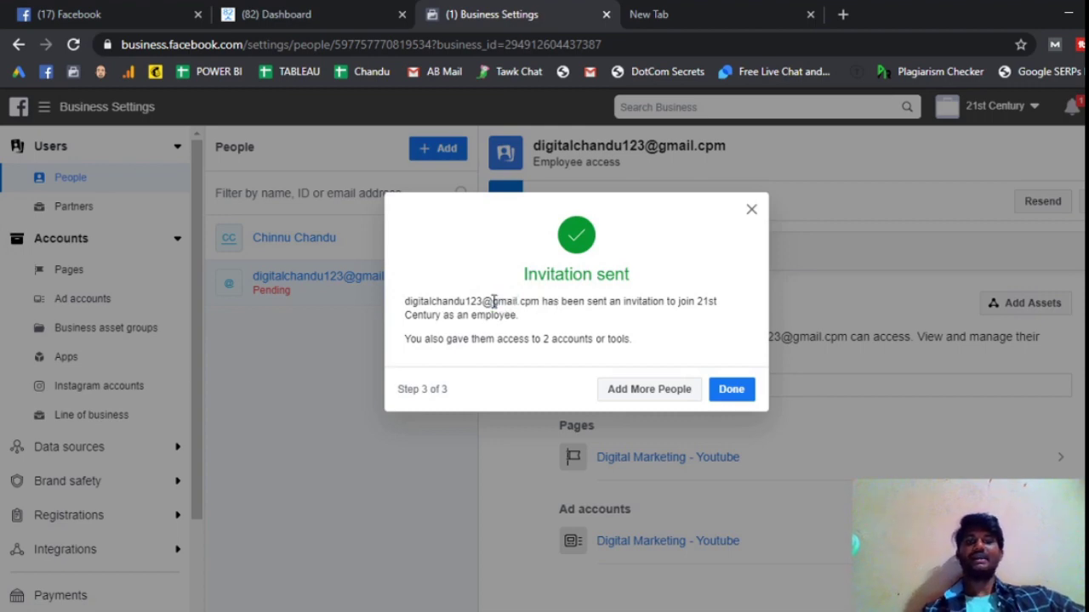
left_click(732, 390)
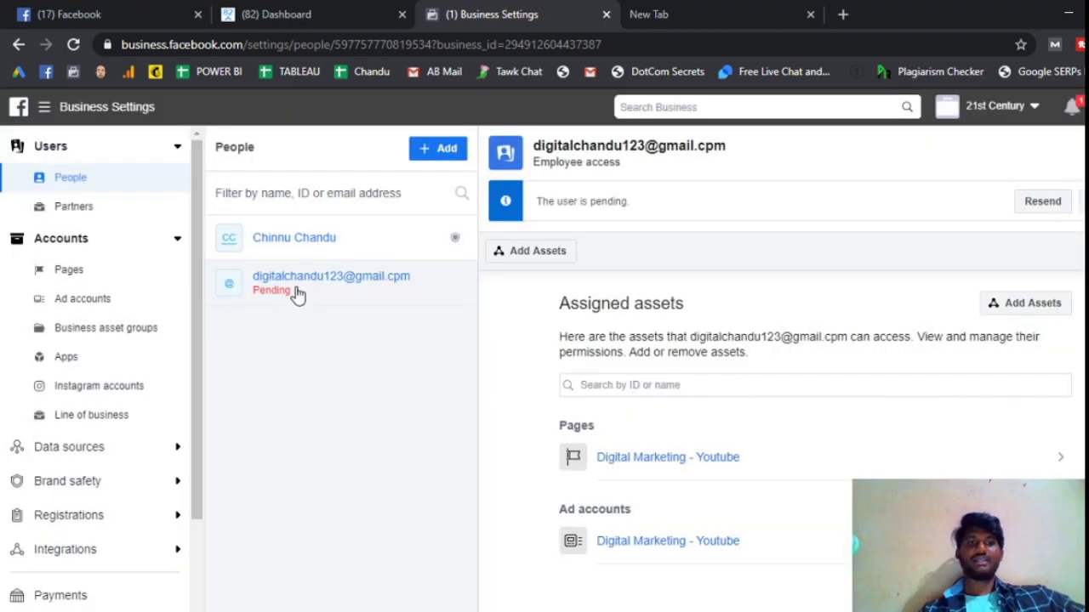